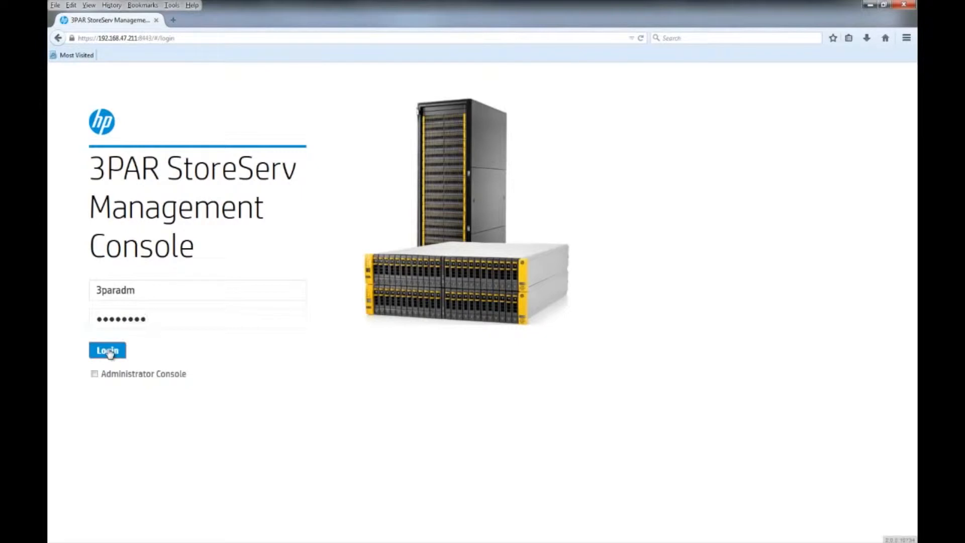
# Log in to the management console and open the overview of the mktg-ins3 storage system.
pyautogui.click(109, 352)
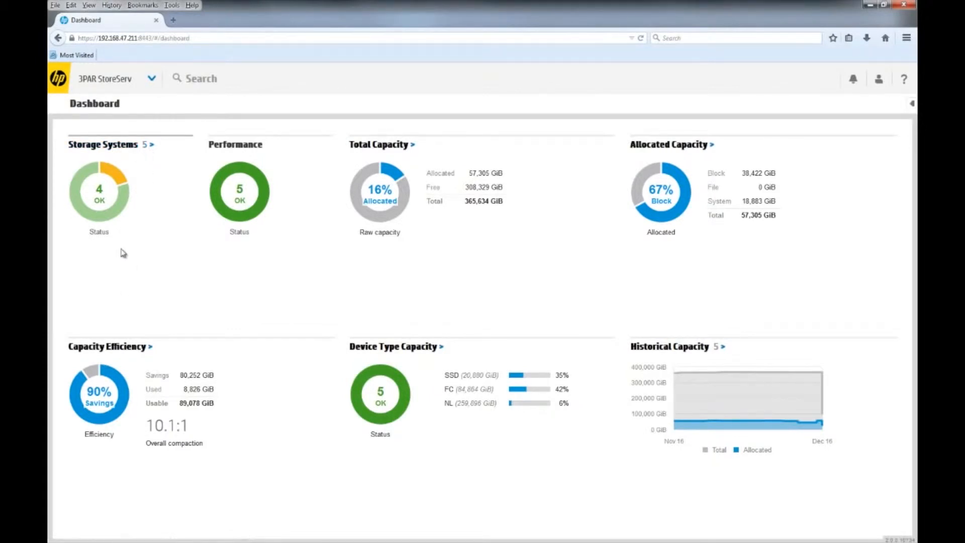
pyautogui.click(118, 176)
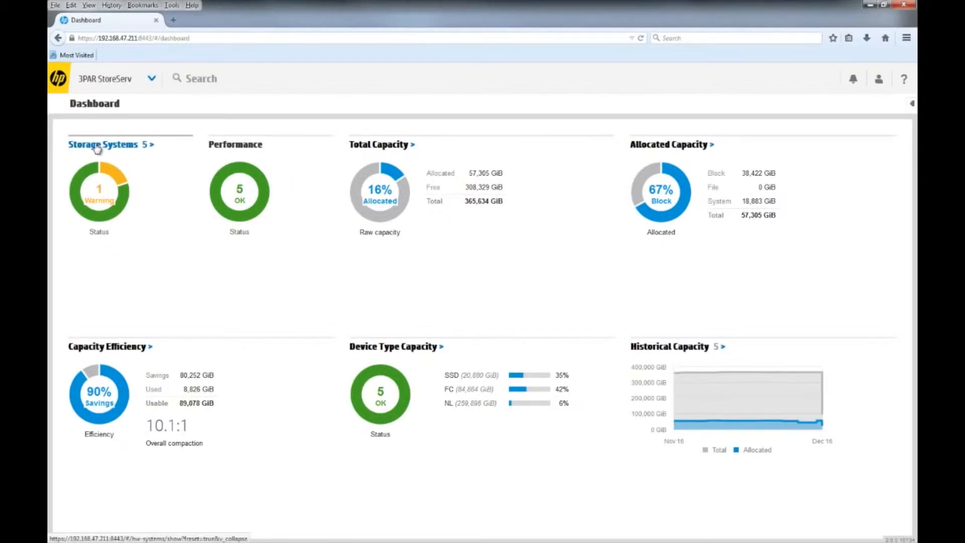
pyautogui.moveTo(80, 183)
pyautogui.click(120, 149)
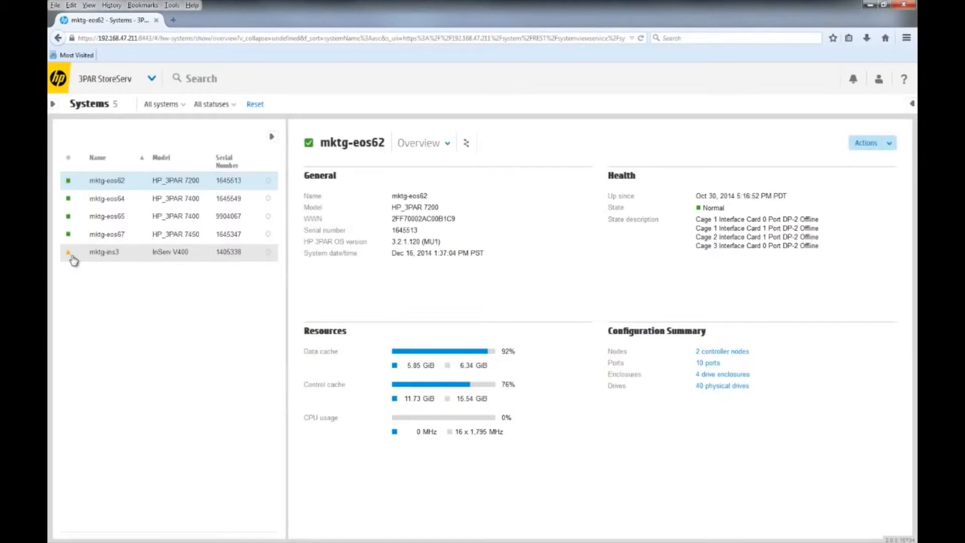
pyautogui.click(180, 258)
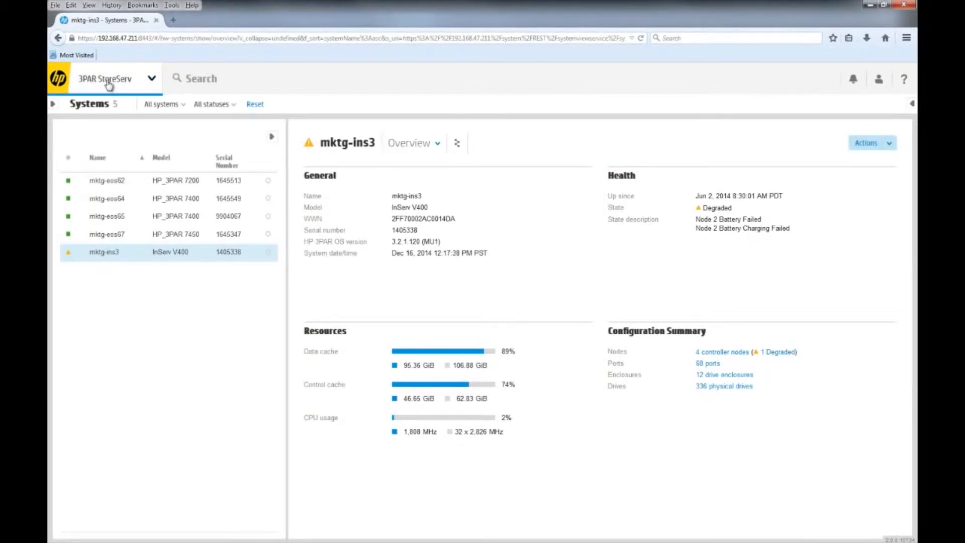
# Return to the dashboard, open the Total Capacity details and view the capacity of system mktg-eos62.
pyautogui.click(109, 85)
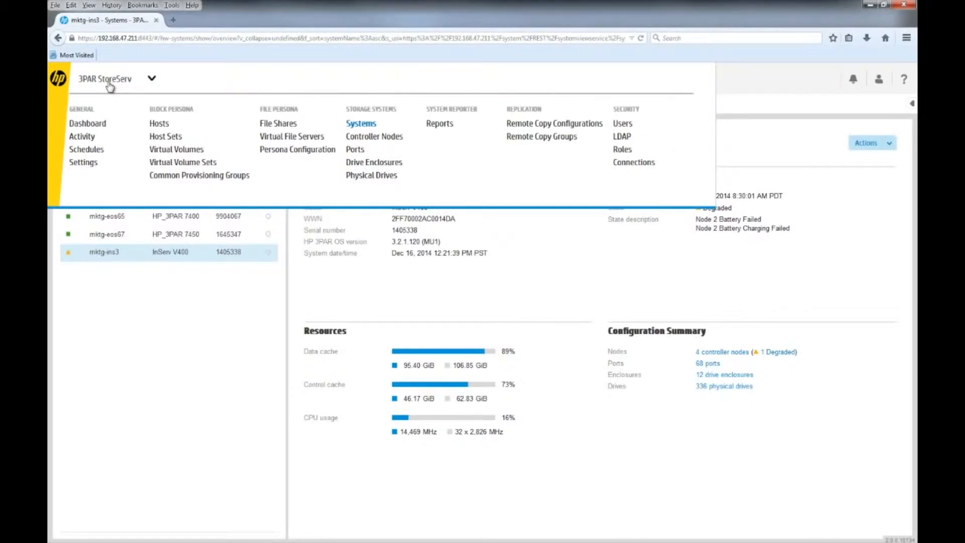
pyautogui.click(86, 126)
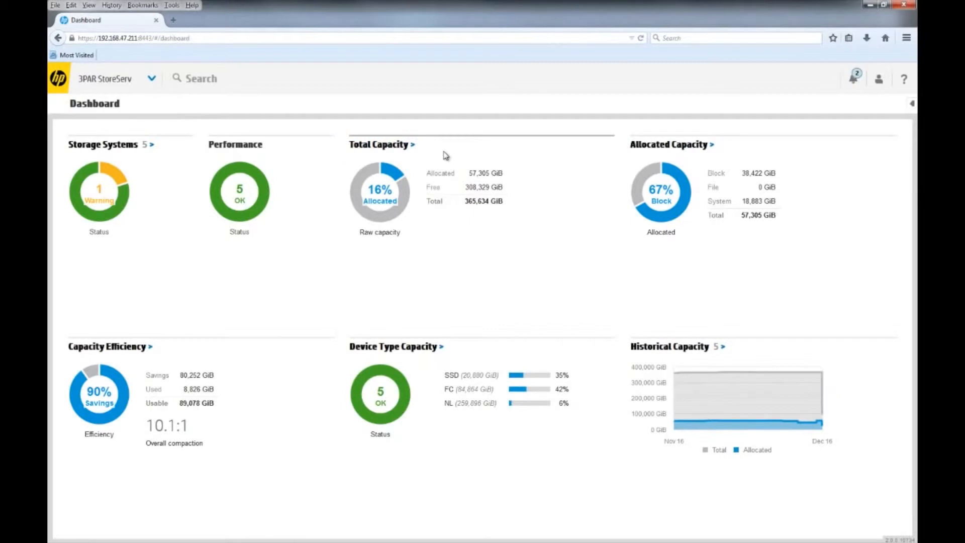
pyautogui.click(392, 145)
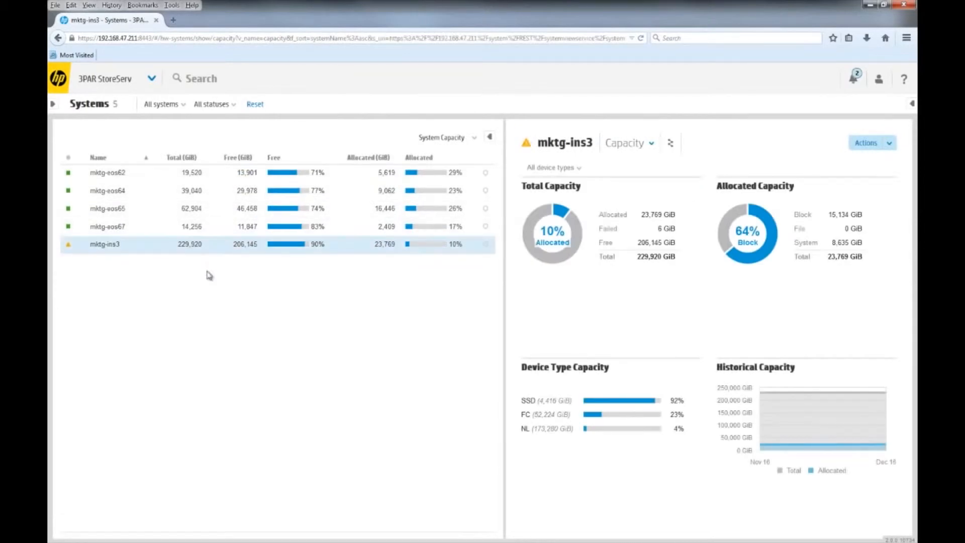
pyautogui.click(341, 177)
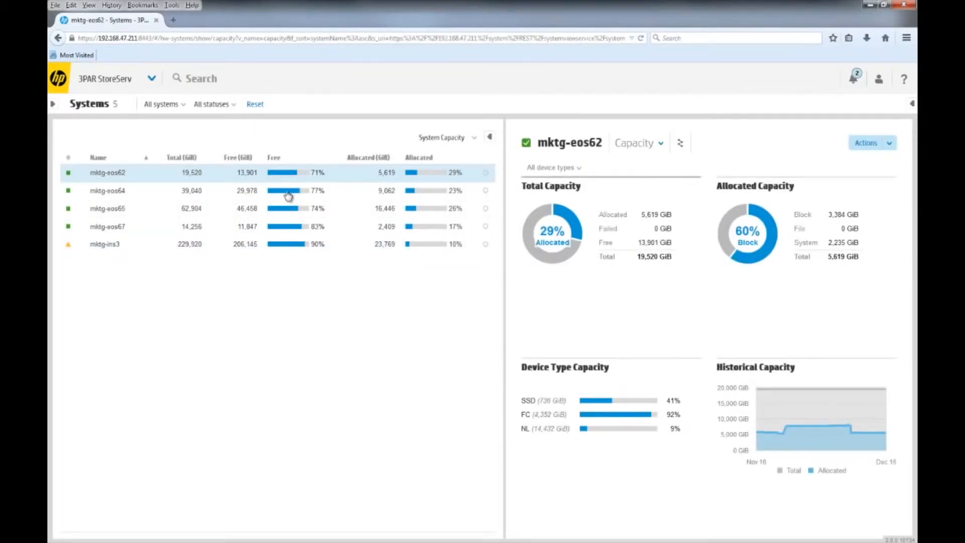
# Go back to the dashboard and open the Capacity Efficiency details to examine compaction and deduplication.
pyautogui.click(89, 89)
pyautogui.click(81, 123)
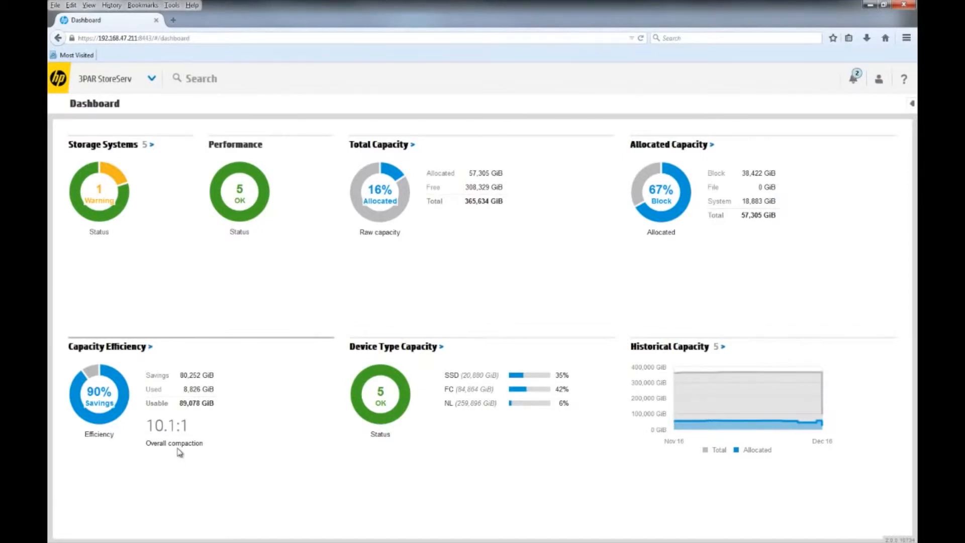
pyautogui.click(130, 351)
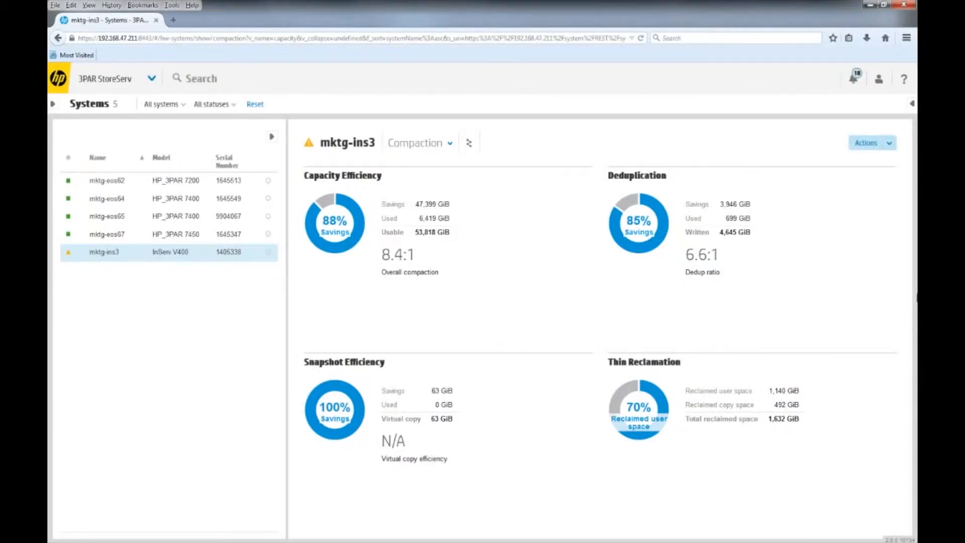
# Open the virtual volumes list and sort it by descending name and by ascending system.
pyautogui.click(101, 81)
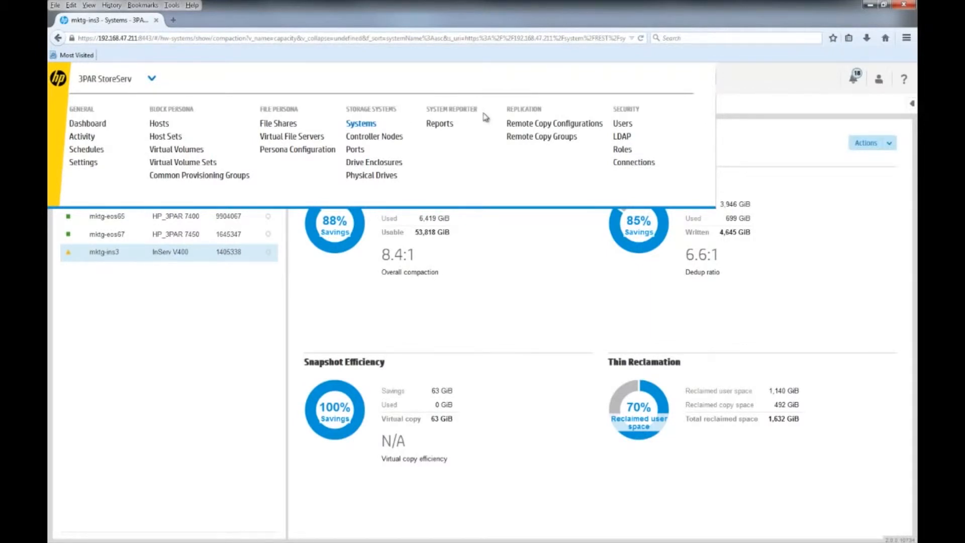
pyautogui.click(172, 151)
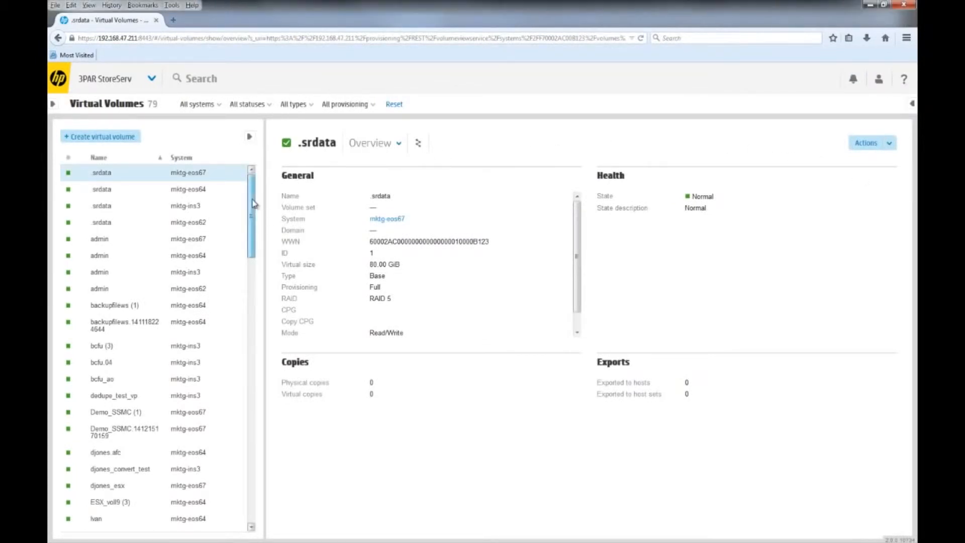
pyautogui.moveTo(253, 202); pyautogui.dragTo(267, 179)
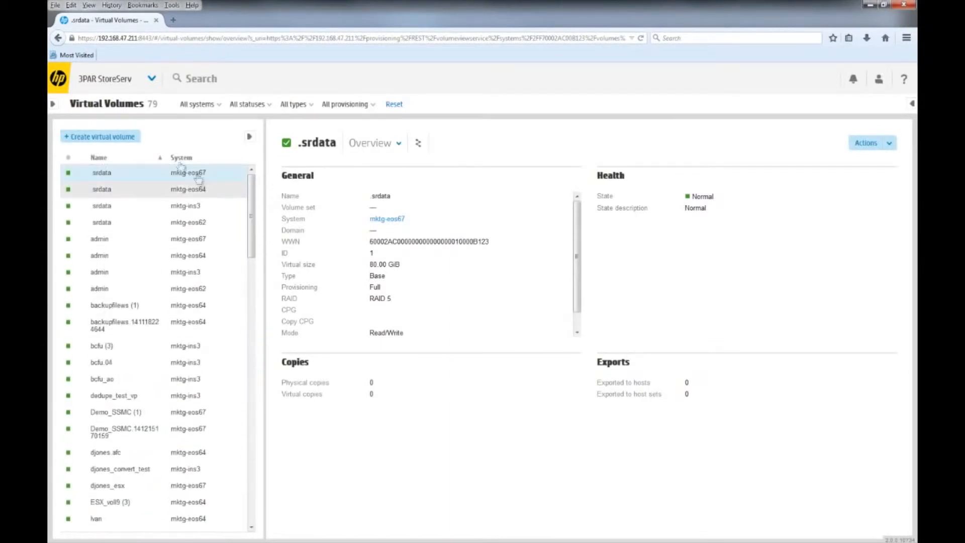
pyautogui.click(100, 158)
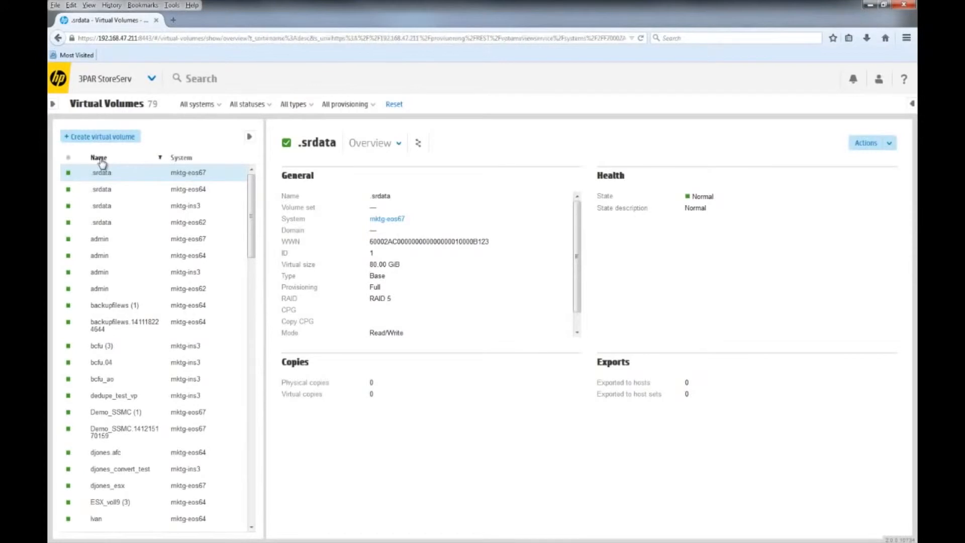
pyautogui.click(188, 160)
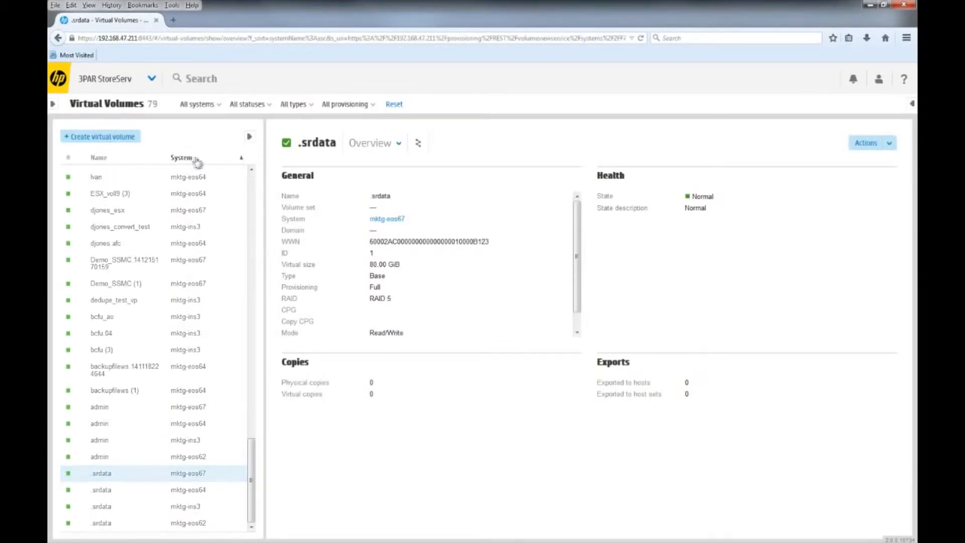
pyautogui.moveTo(254, 352); pyautogui.dragTo(259, 194)
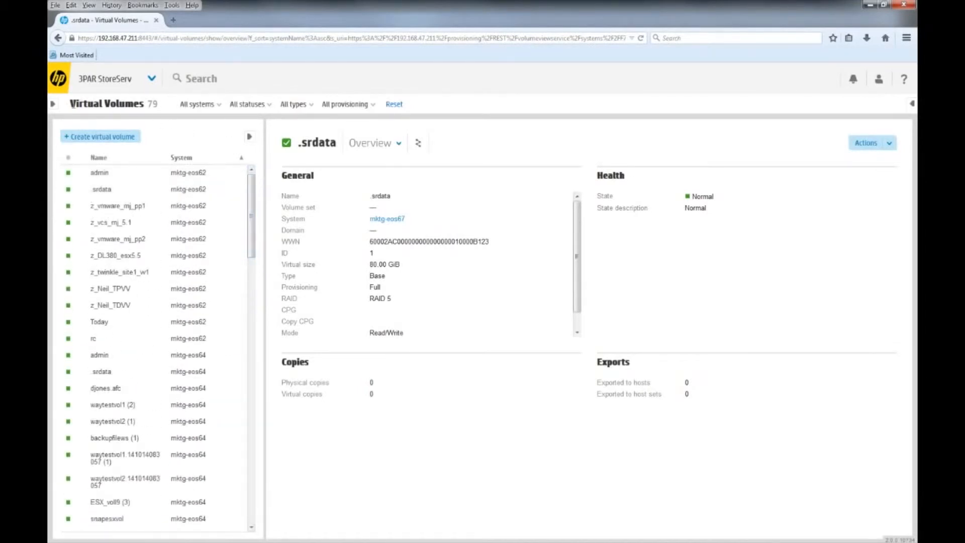
# Filter the virtual volumes list to the system mktg-ins3 and collapse the filters.
pyautogui.click(53, 104)
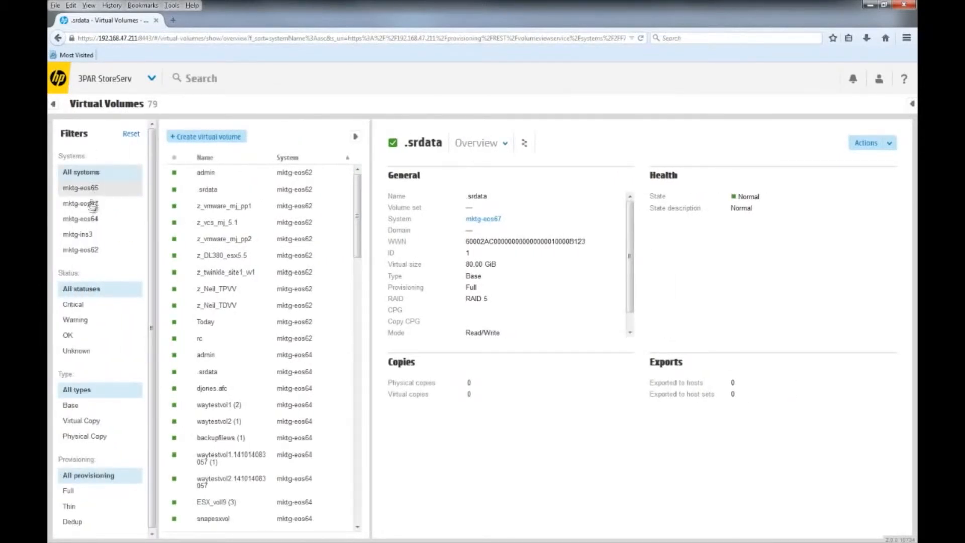
pyautogui.click(92, 237)
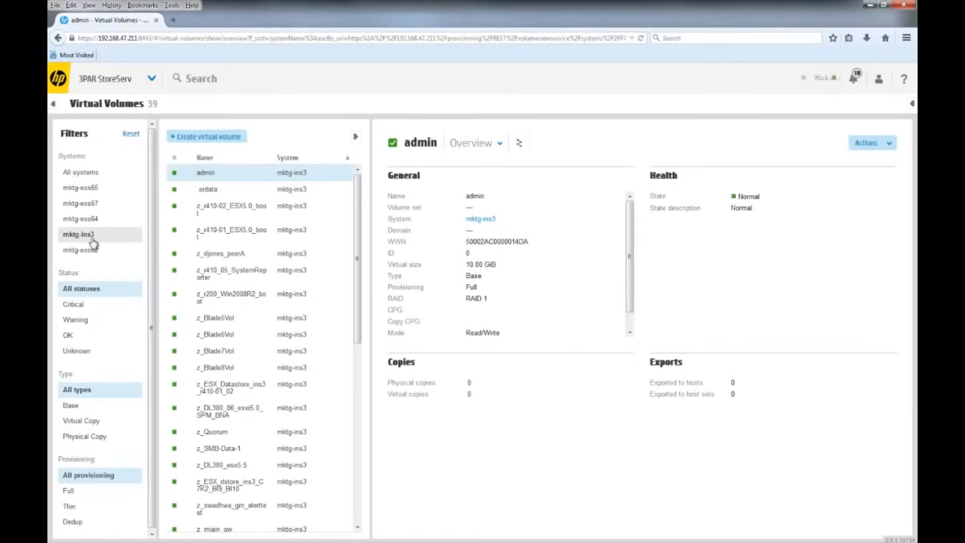
pyautogui.click(54, 104)
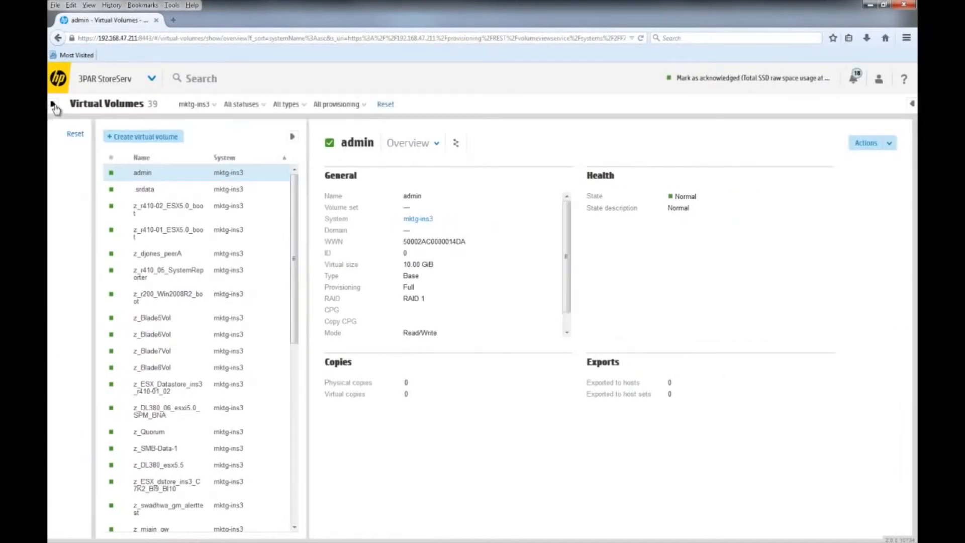
# Expand the volume list to its summary columns and view the details and available actions of z_r410_05_SystemReporter.
pyautogui.click(250, 139)
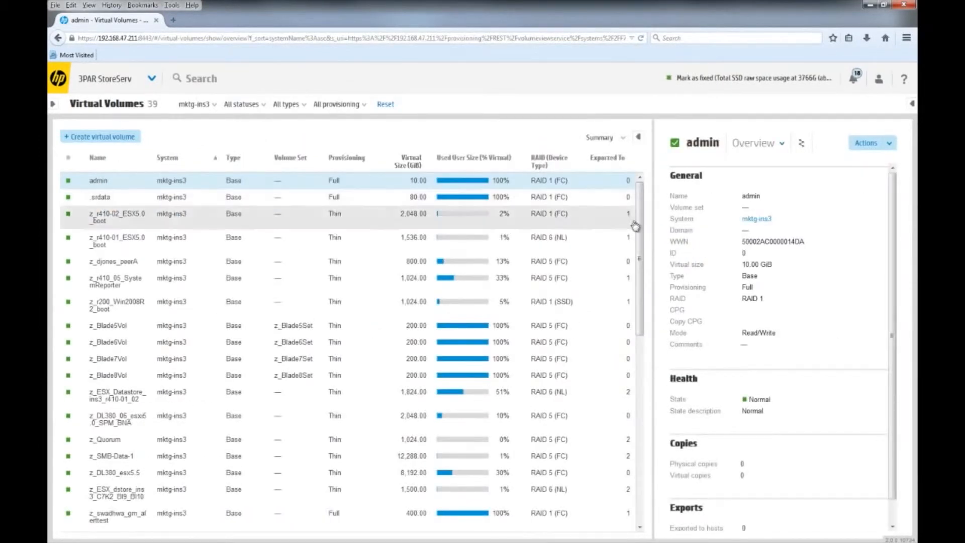
pyautogui.scroll(-3, 640, 238)
pyautogui.moveTo(640, 238); pyautogui.dragTo(646, 204)
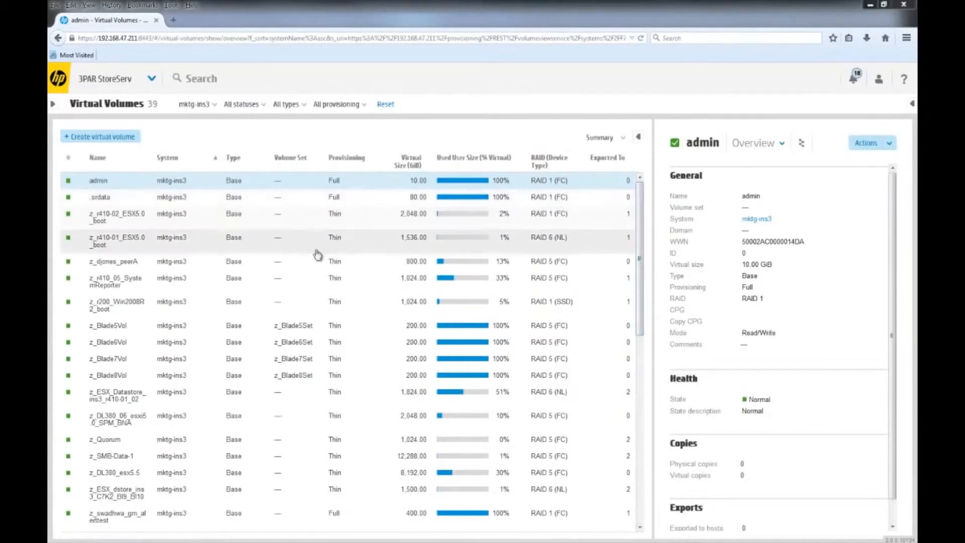
pyautogui.click(258, 285)
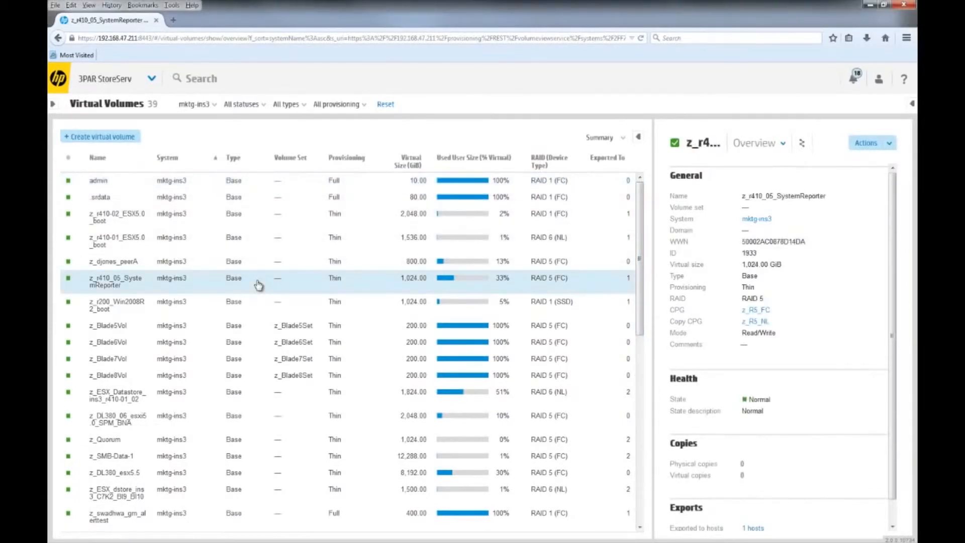
pyautogui.click(889, 145)
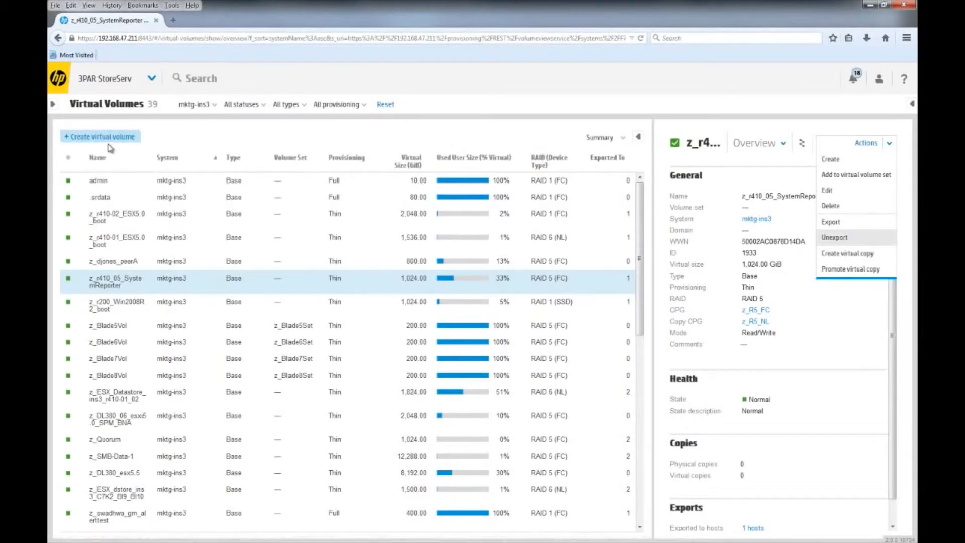
# Search for "create", start a new virtual volume from the suggestions and name it demo_van1.
pyautogui.click(200, 81)
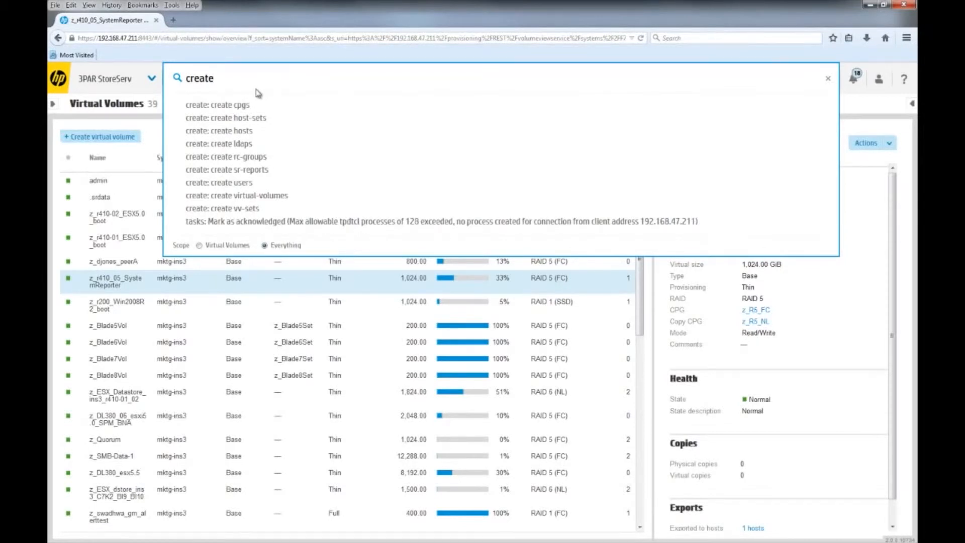
pyautogui.click(217, 196)
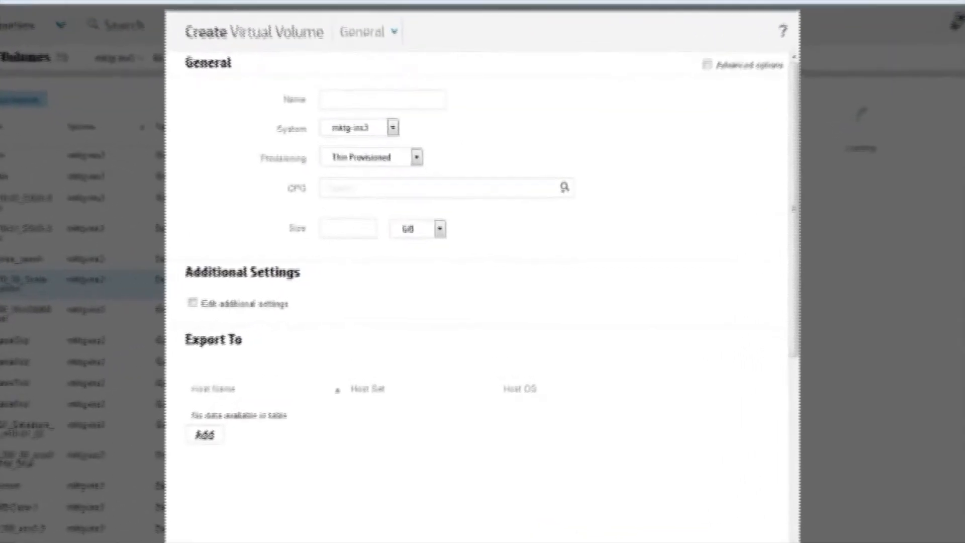
pyautogui.click(321, 84)
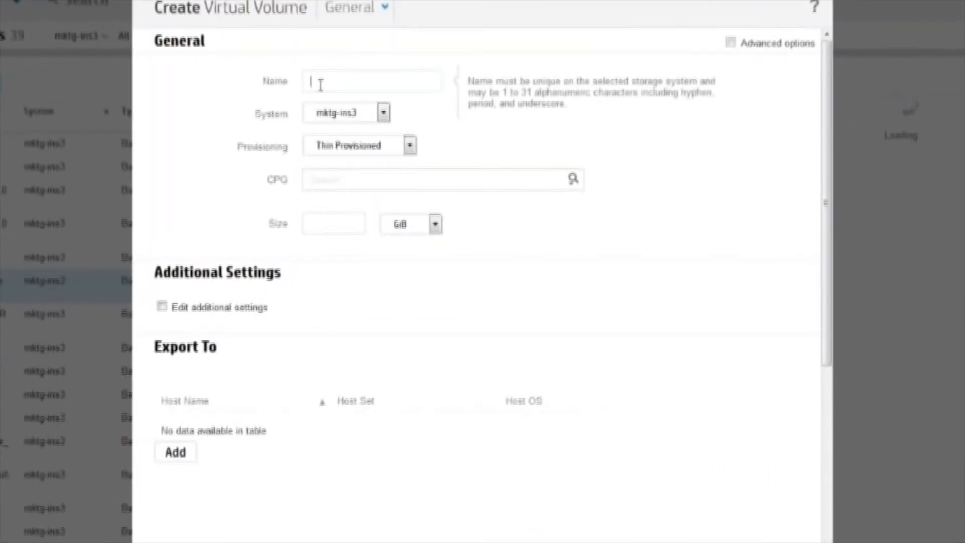
pyautogui.write('demo vol1')
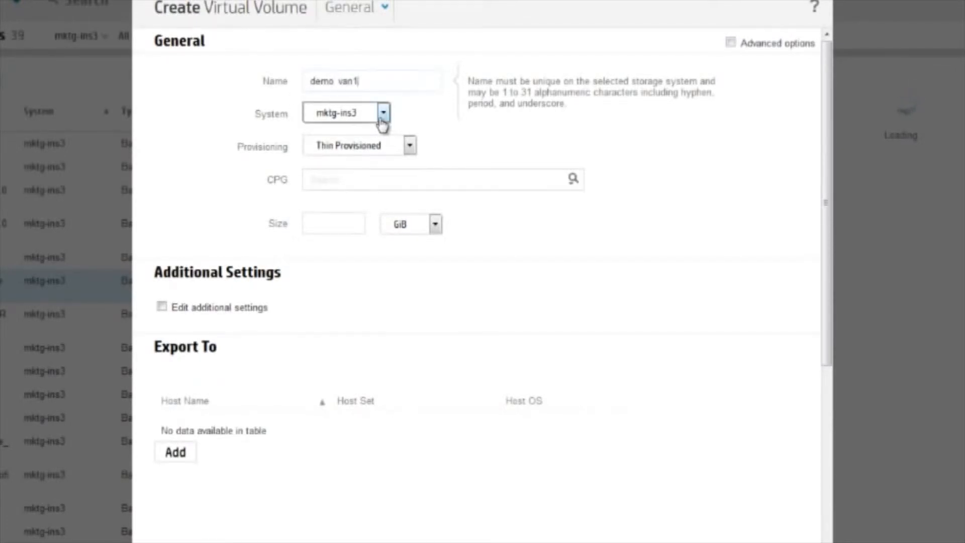
# Keep the volume Thin Provisioned, assign the CPG R1_FC and set its size to 400 GiB.
pyautogui.click(411, 146)
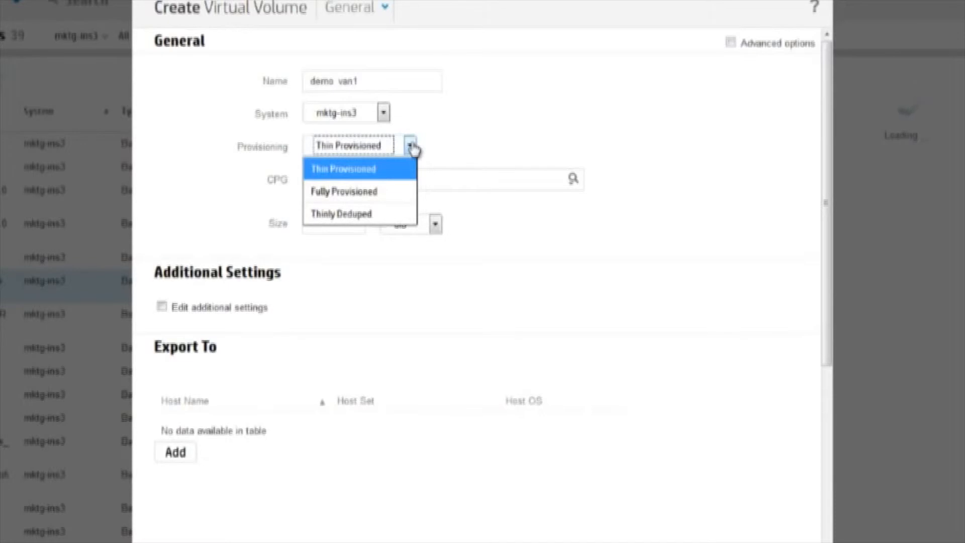
pyautogui.click(471, 180)
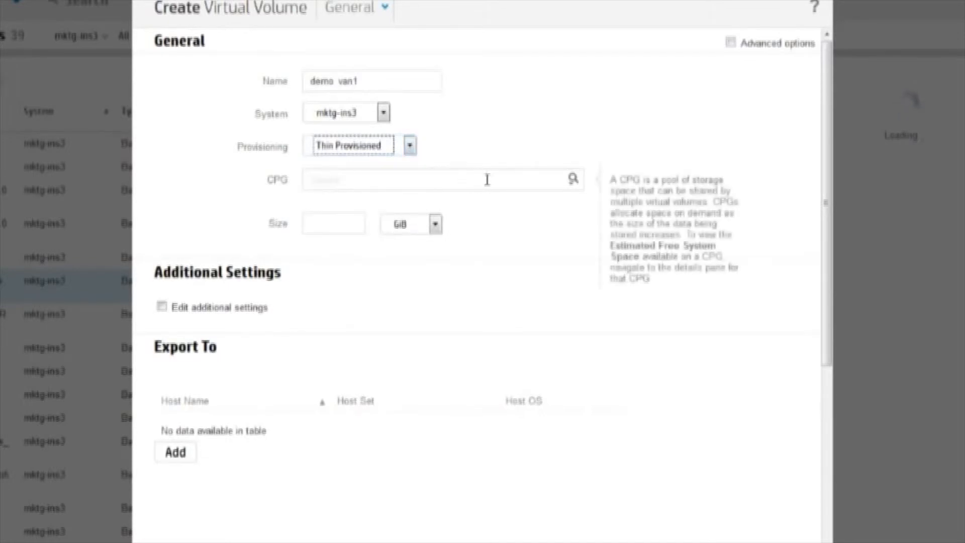
pyautogui.click(574, 184)
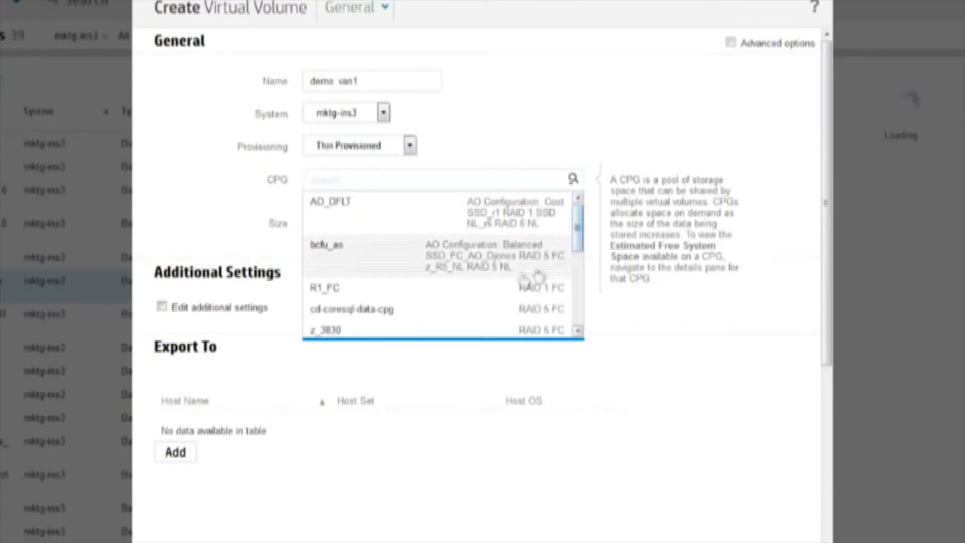
pyautogui.click(355, 296)
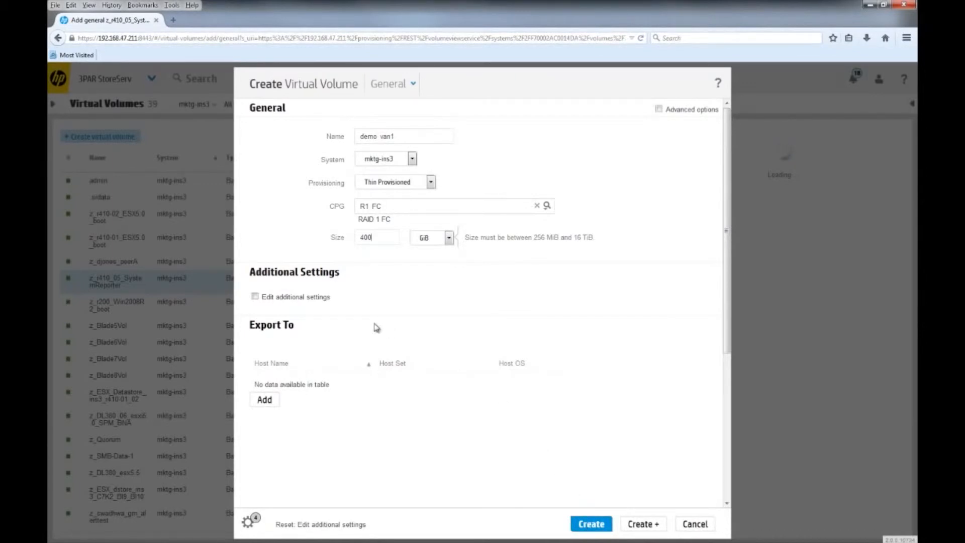
# Enable editing of the additional settings and set the Copy CPG to 3PAR_R6_CPG_NL.
pyautogui.click(255, 297)
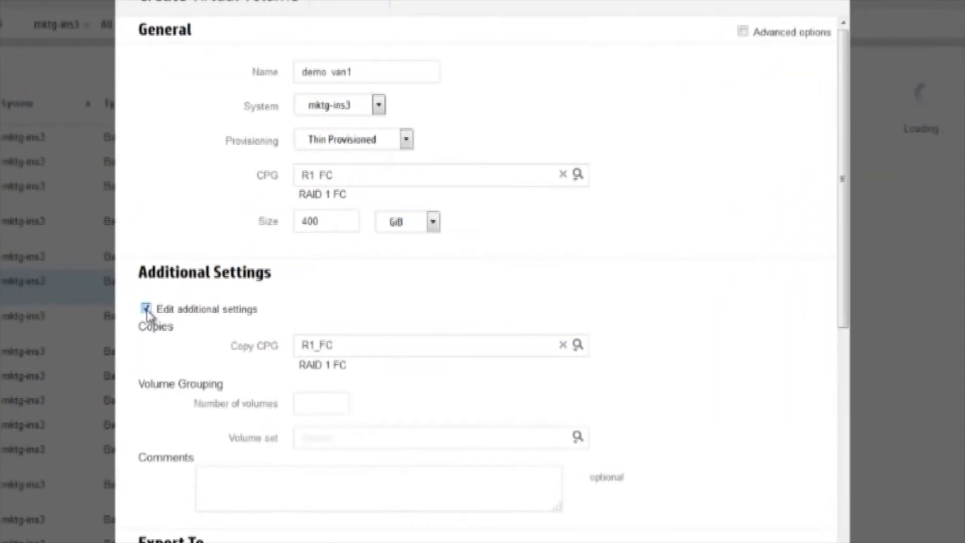
pyautogui.click(358, 348)
pyautogui.click(578, 345)
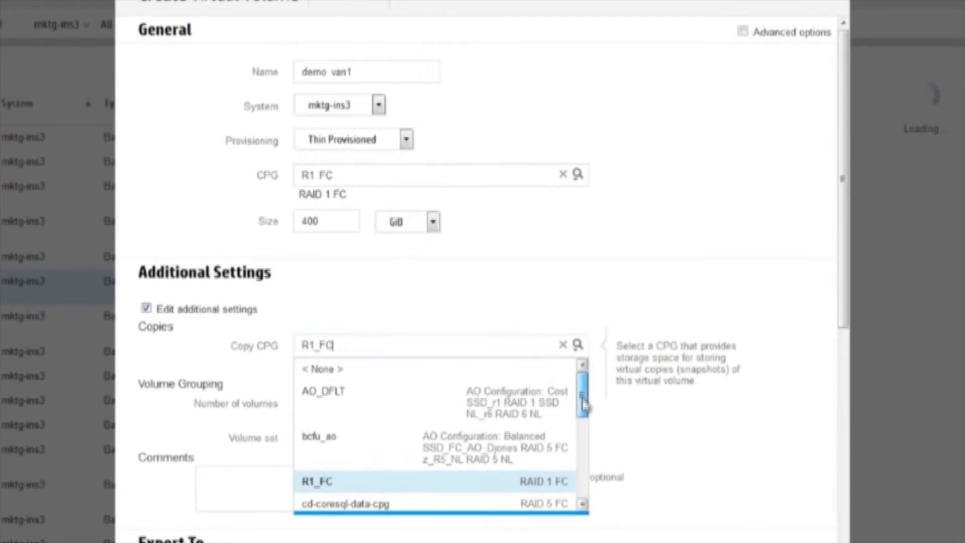
pyautogui.moveTo(584, 402); pyautogui.dragTo(582, 486)
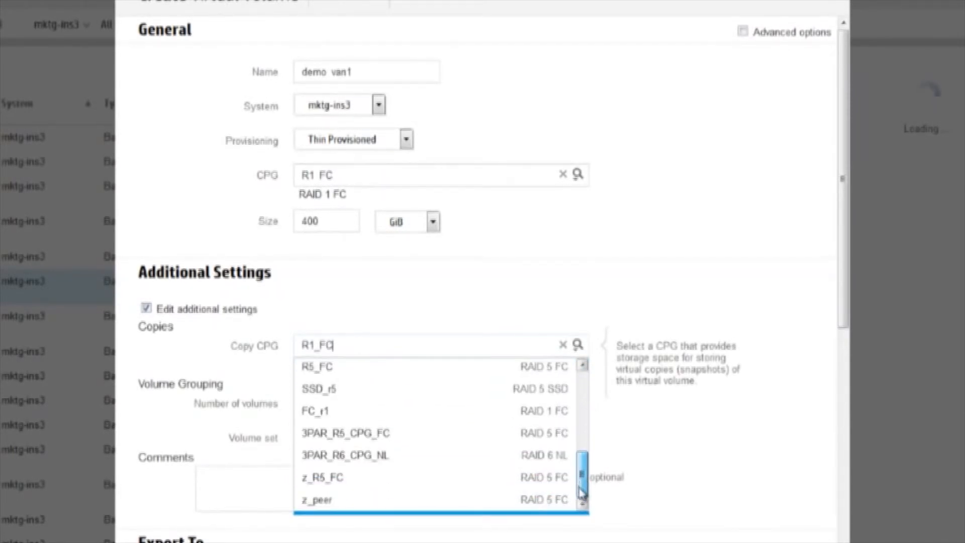
pyautogui.click(540, 459)
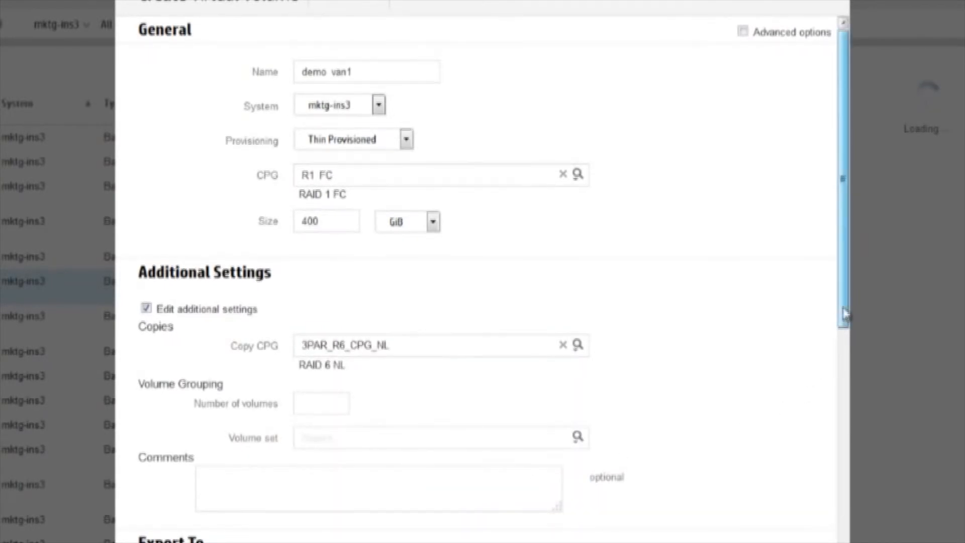
# Add the host DL380G7_03 as the export target and create the virtual volume.
pyautogui.moveTo(845, 315); pyautogui.dragTo(811, 467)
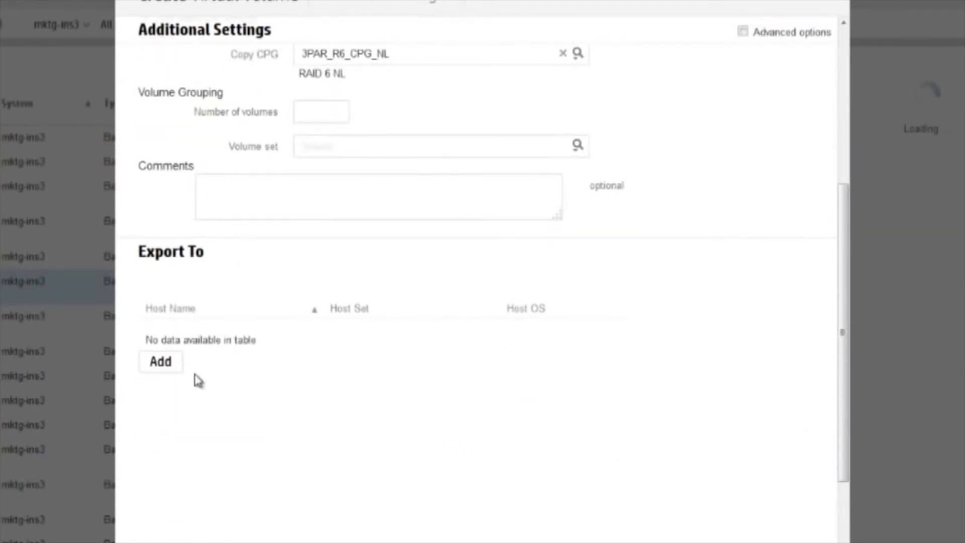
pyautogui.click(162, 365)
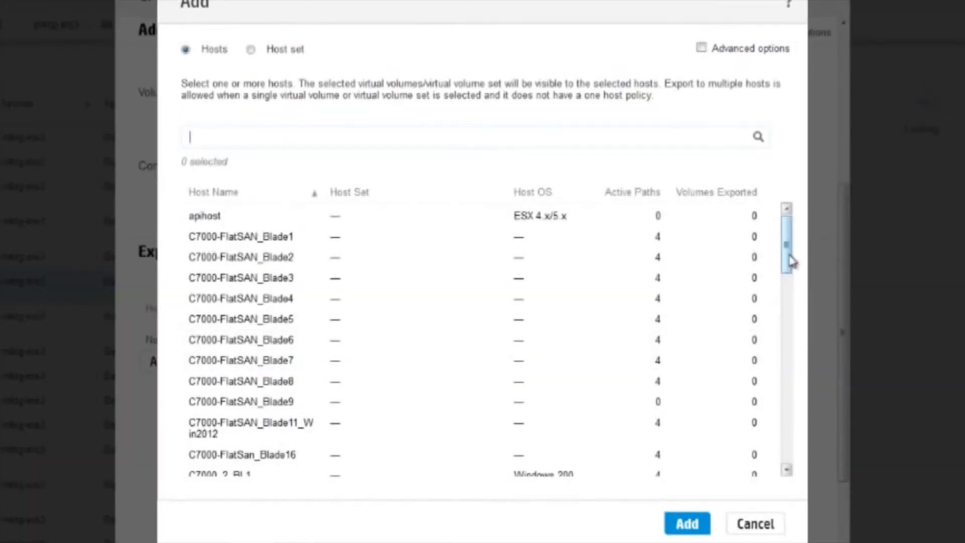
pyautogui.moveTo(790, 260); pyautogui.dragTo(782, 387)
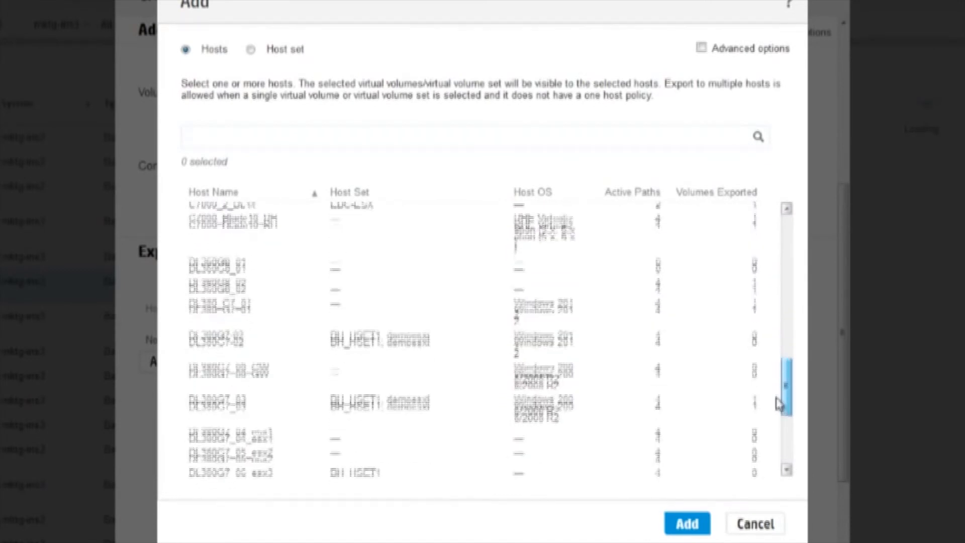
pyautogui.click(224, 399)
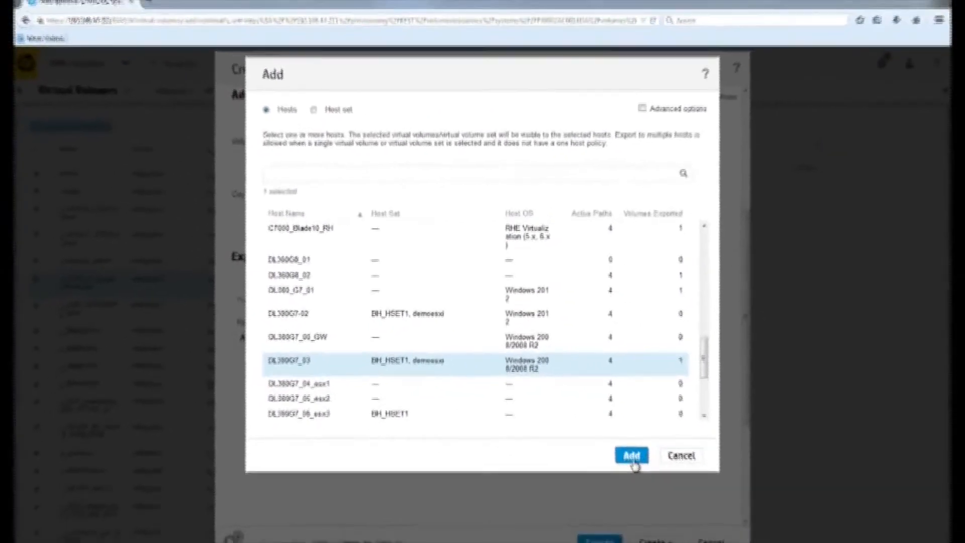
pyautogui.click(632, 457)
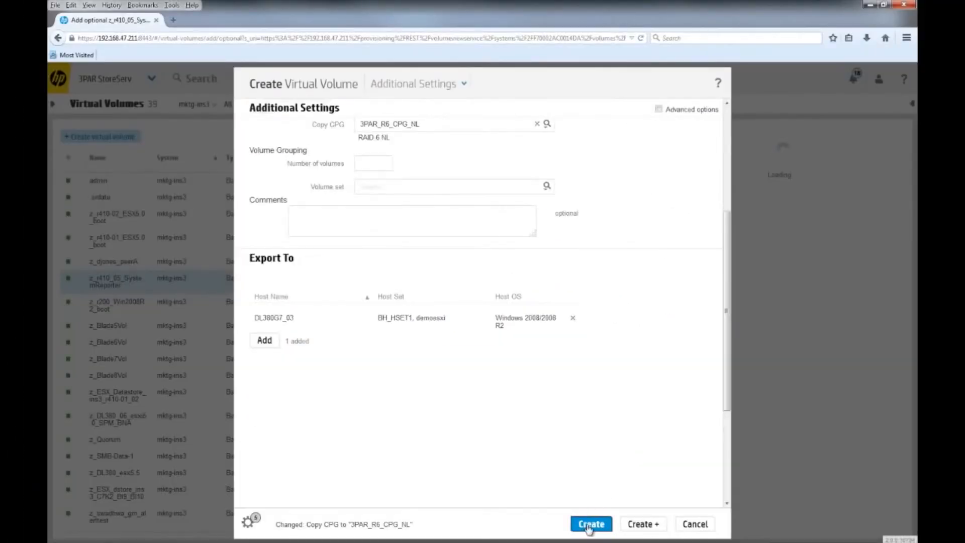
pyautogui.click(590, 525)
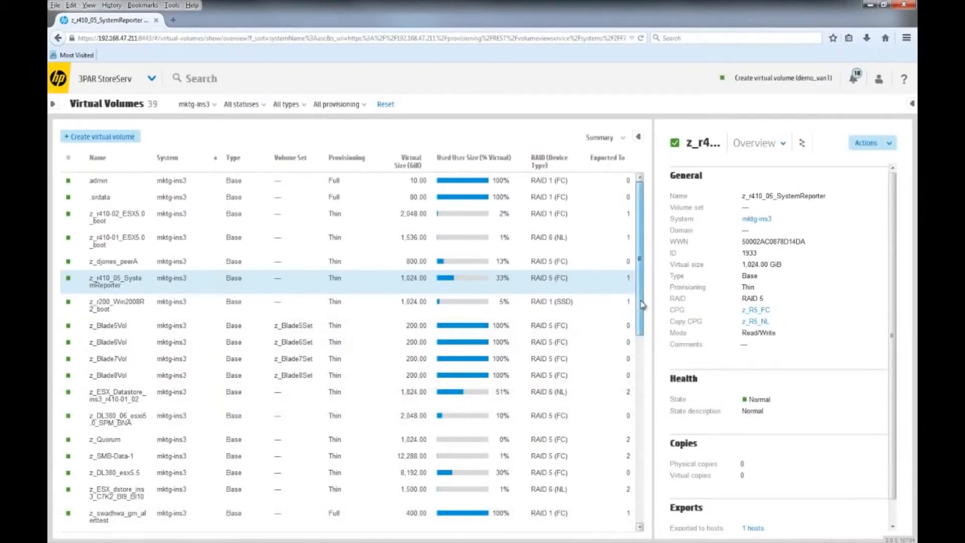
# Search the virtual volumes for "demo_van" and view the overview details of demo_van1.
pyautogui.moveTo(643, 305); pyautogui.dragTo(632, 259)
pyautogui.click(235, 80)
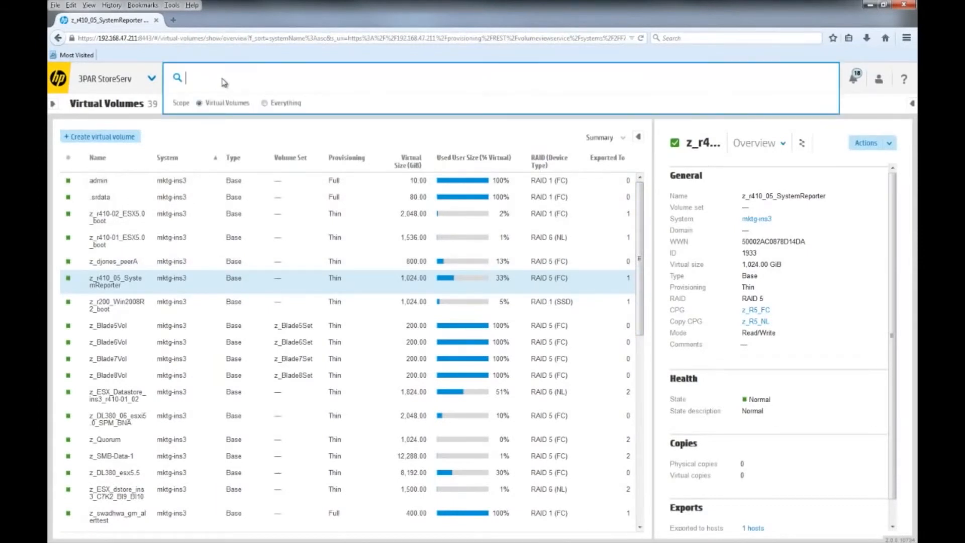
pyautogui.write('demo_van')
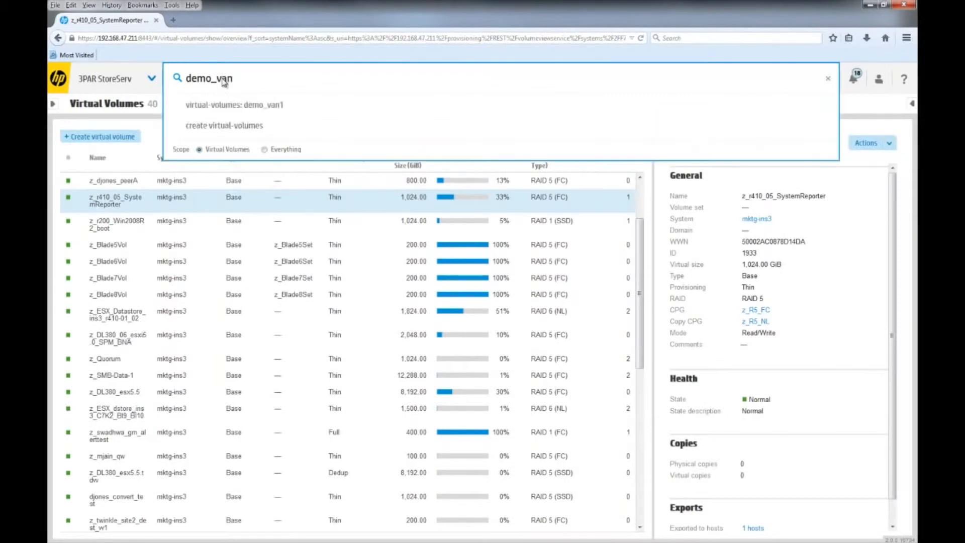
pyautogui.click(259, 108)
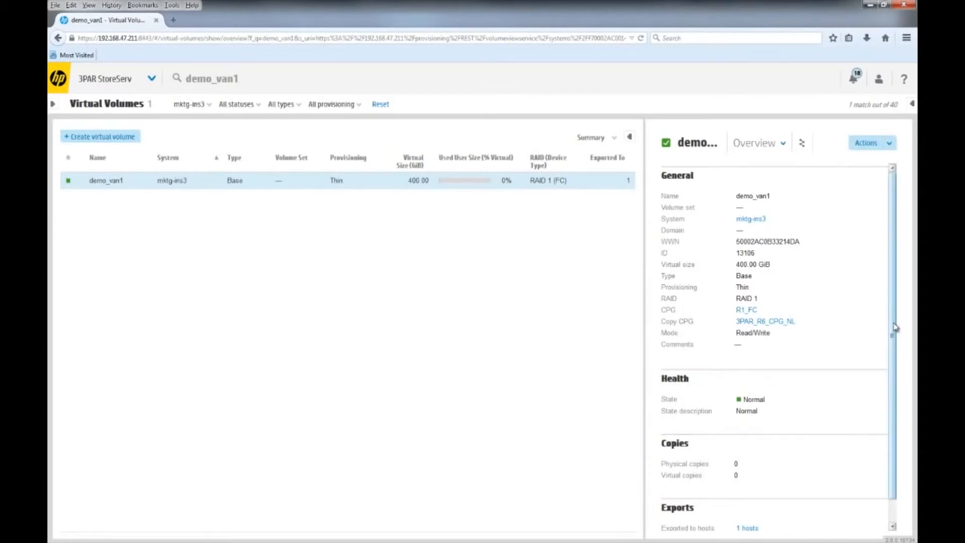
pyautogui.moveTo(894, 324)
pyautogui.mouseDown()
pyautogui.moveTo(892, 377)
pyautogui.moveTo(894, 307)
pyautogui.mouseUp()
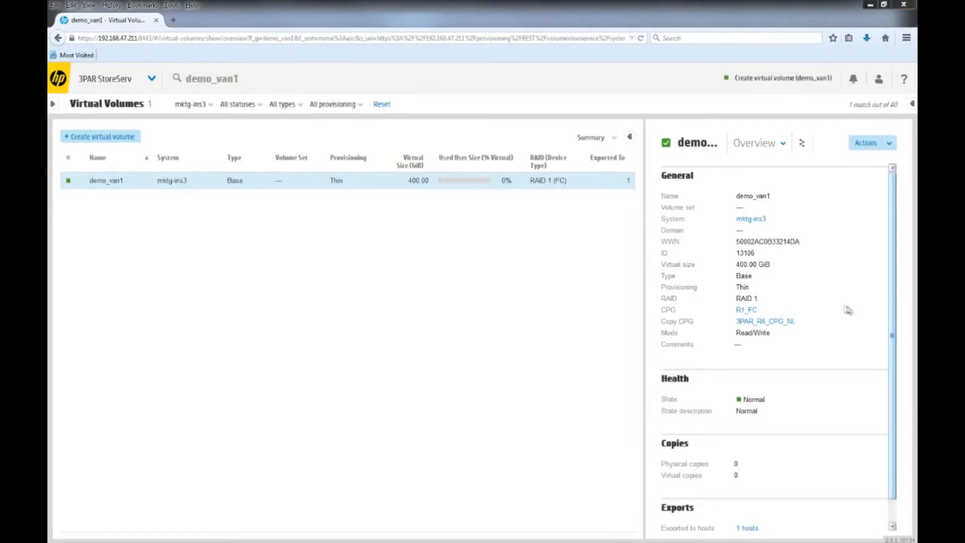
# Go to the System Reporter reports and start creating a new report.
pyautogui.click(107, 81)
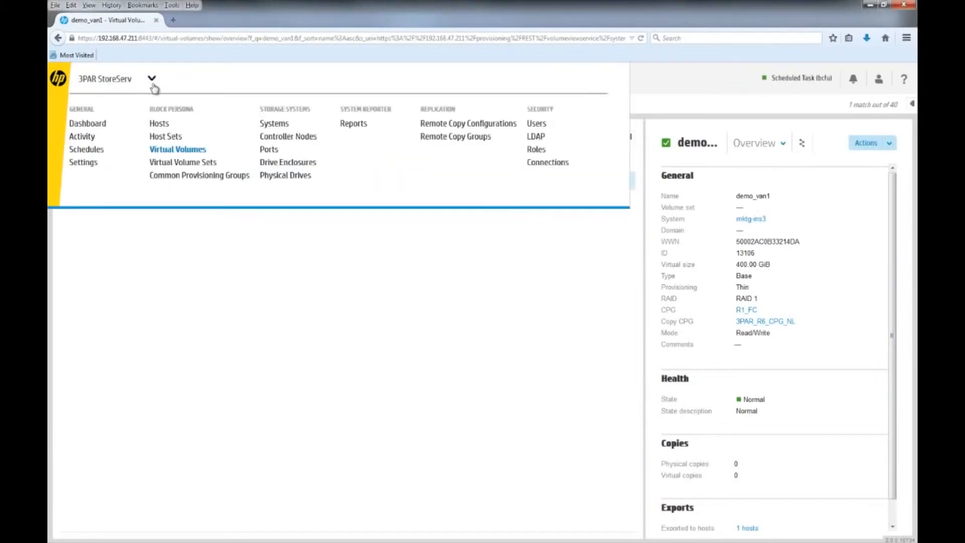
pyautogui.click(355, 127)
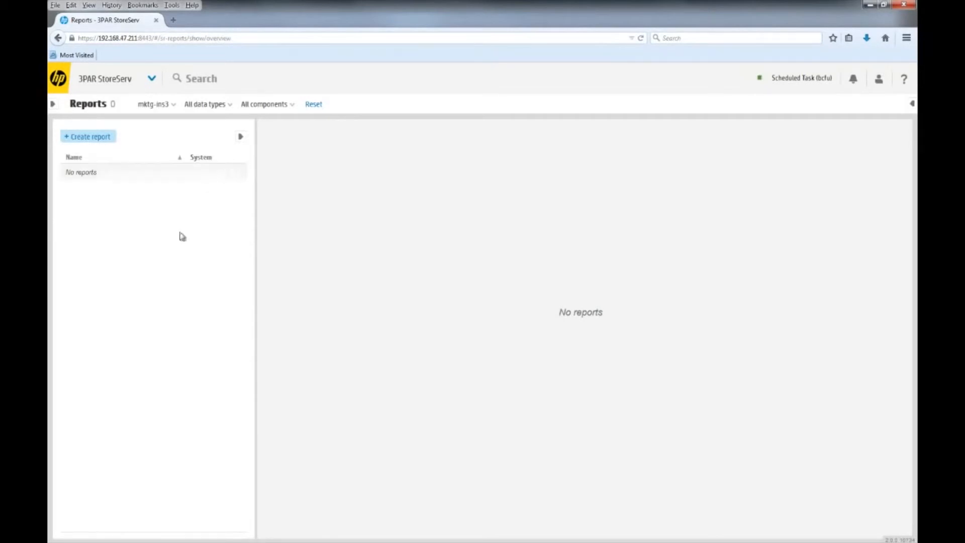
pyautogui.click(84, 138)
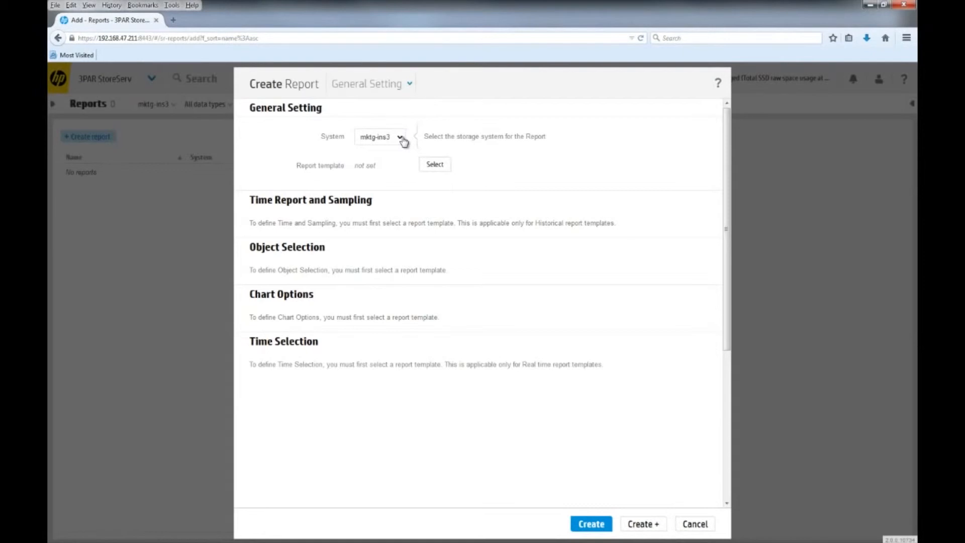
# Sort the report templates by data type and by category, and choose the System Capacity template.
pyautogui.click(435, 166)
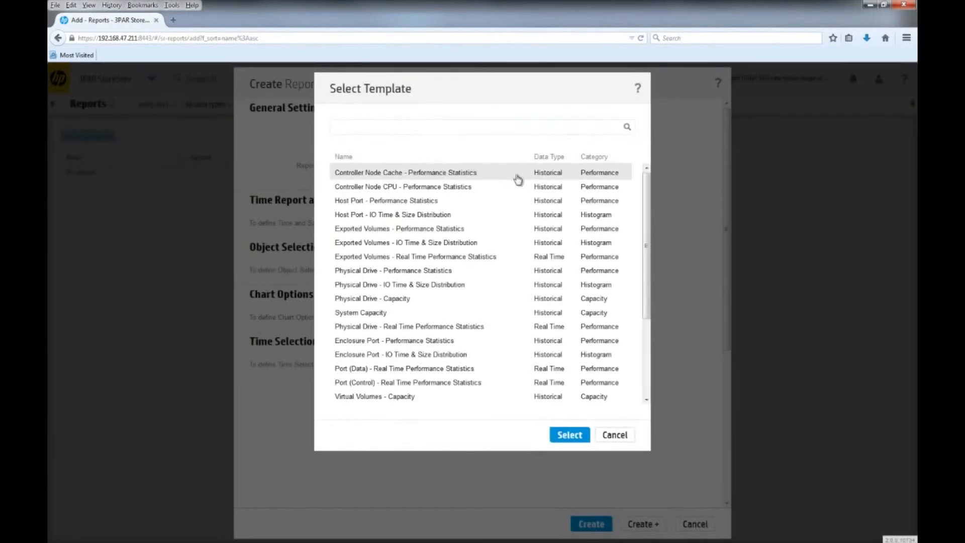
pyautogui.moveTo(648, 203)
pyautogui.mouseDown()
pyautogui.moveTo(649, 270)
pyautogui.moveTo(650, 184)
pyautogui.mouseUp()
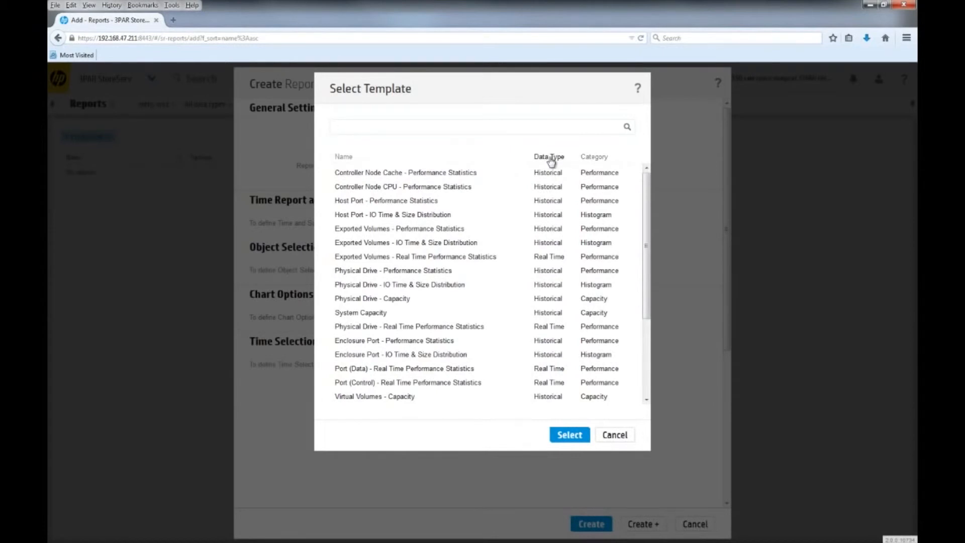
pyautogui.click(552, 158)
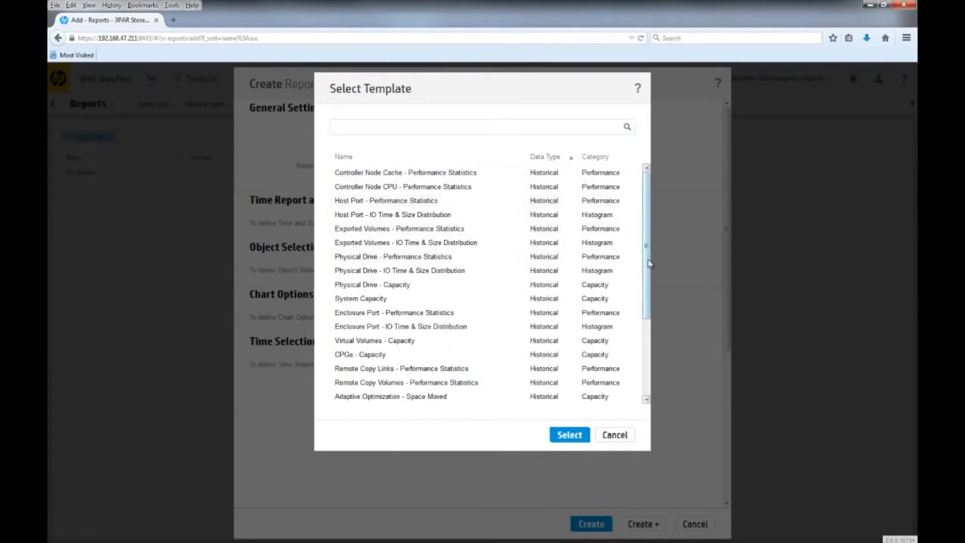
pyautogui.moveTo(647, 262); pyautogui.dragTo(638, 383)
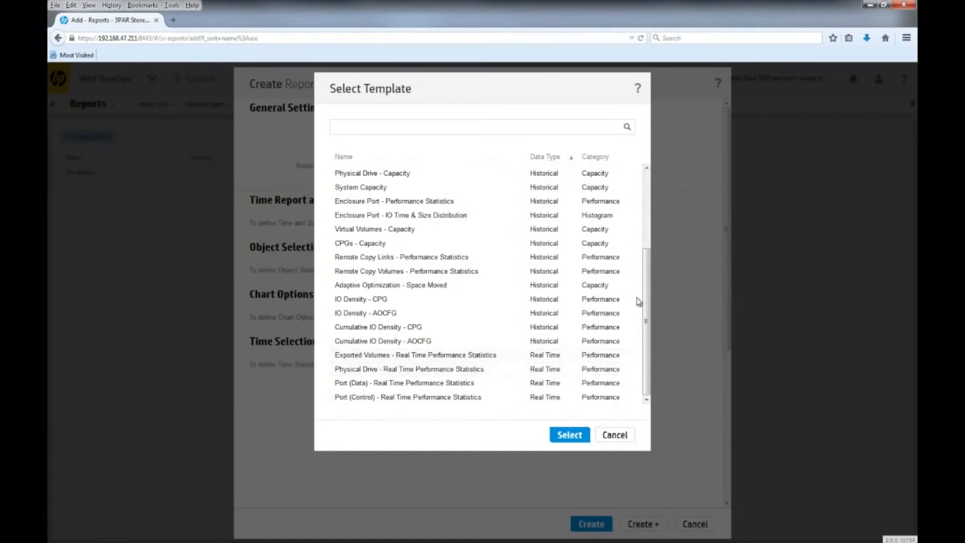
pyautogui.click(602, 161)
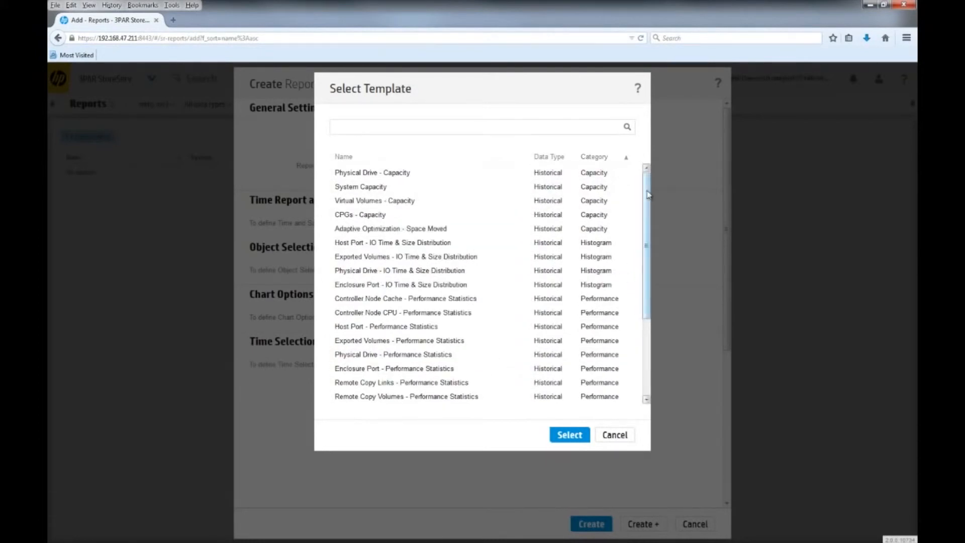
pyautogui.moveTo(649, 195); pyautogui.dragTo(610, 181)
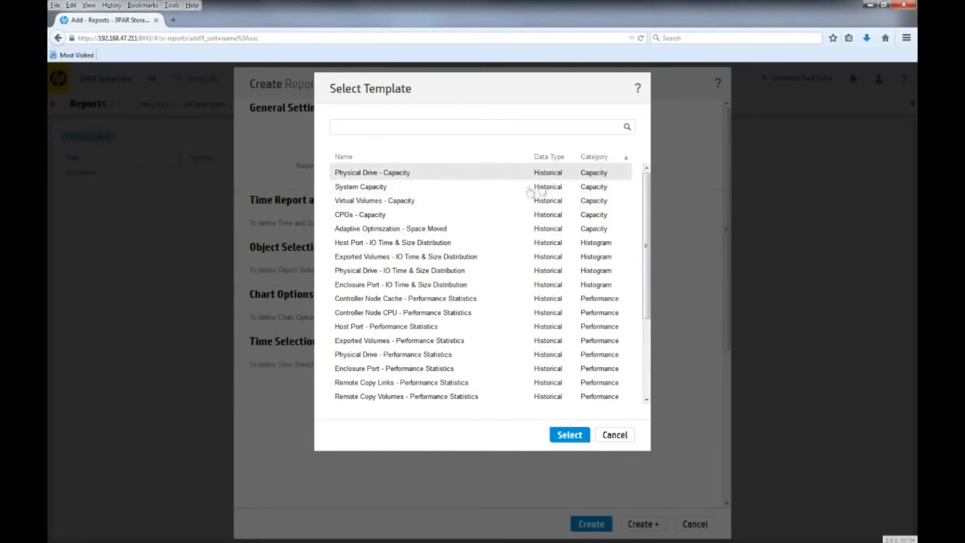
pyautogui.click(365, 191)
pyautogui.click(569, 433)
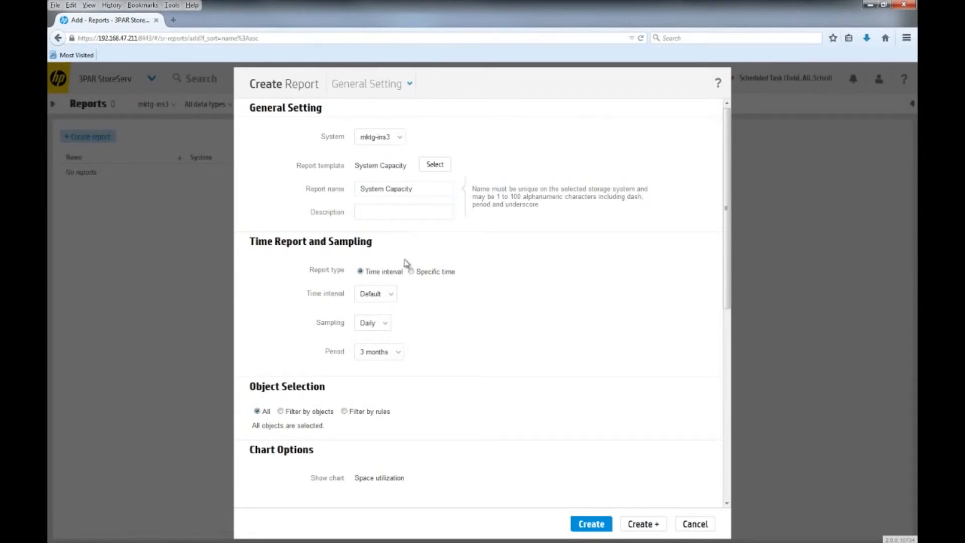
# Keep the report period at 3 months and create the System Capacity report.
pyautogui.moveTo(411, 272)
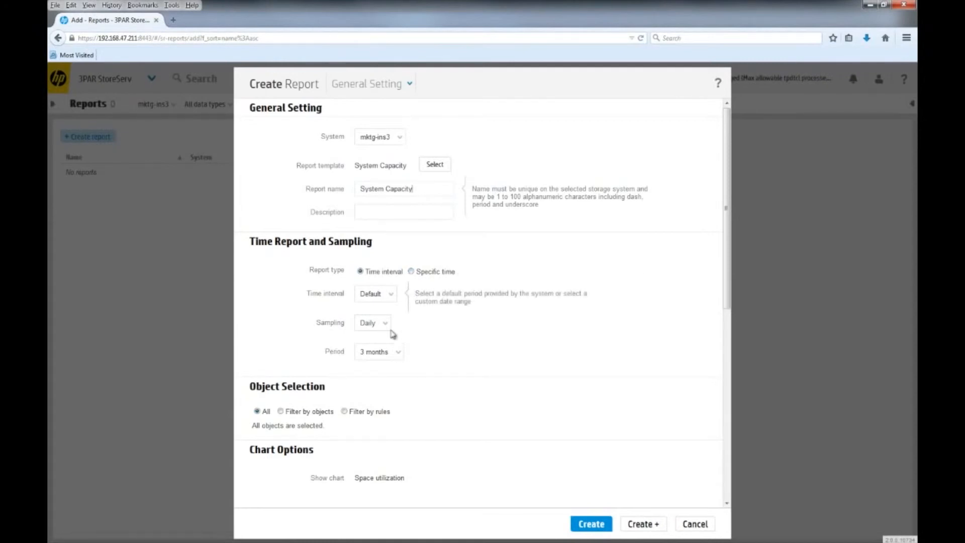
pyautogui.moveTo(374, 358)
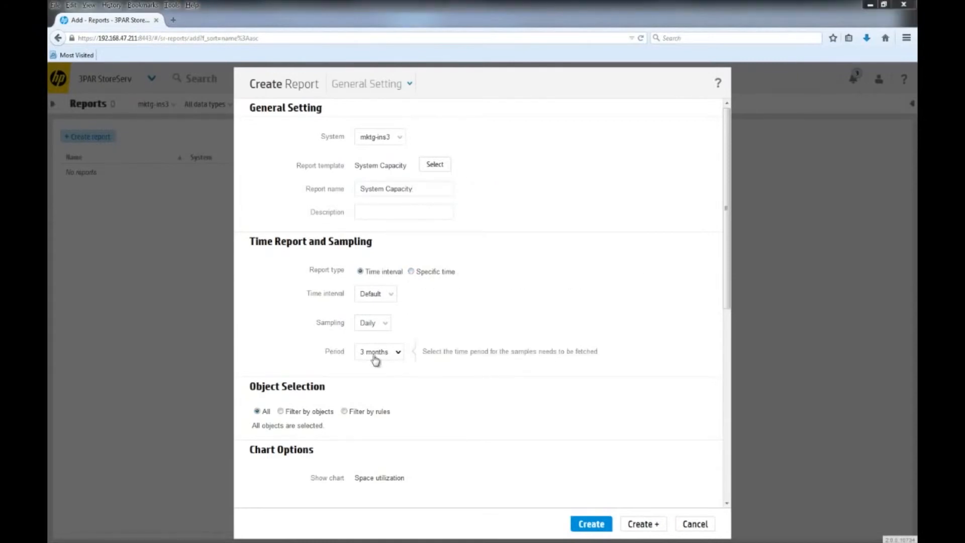
pyautogui.click(399, 356)
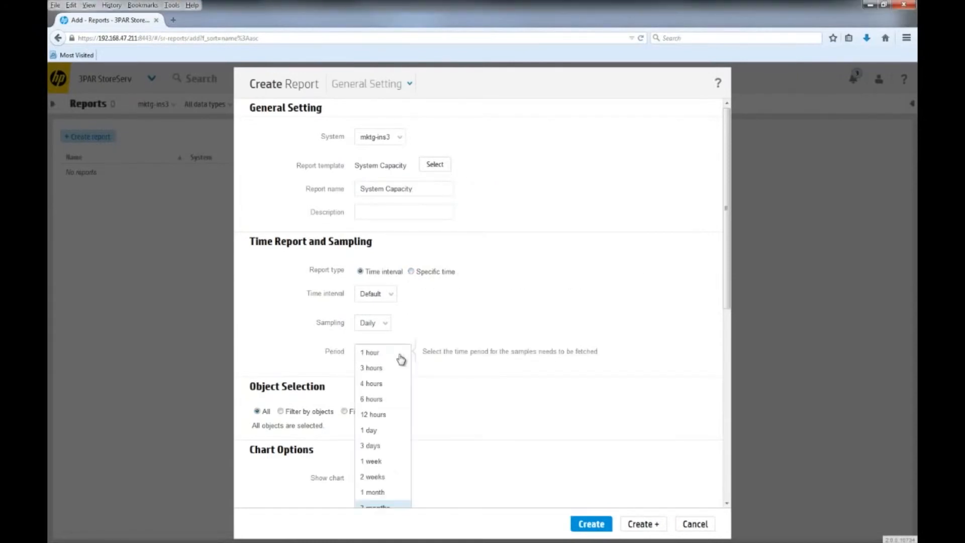
pyautogui.click(384, 508)
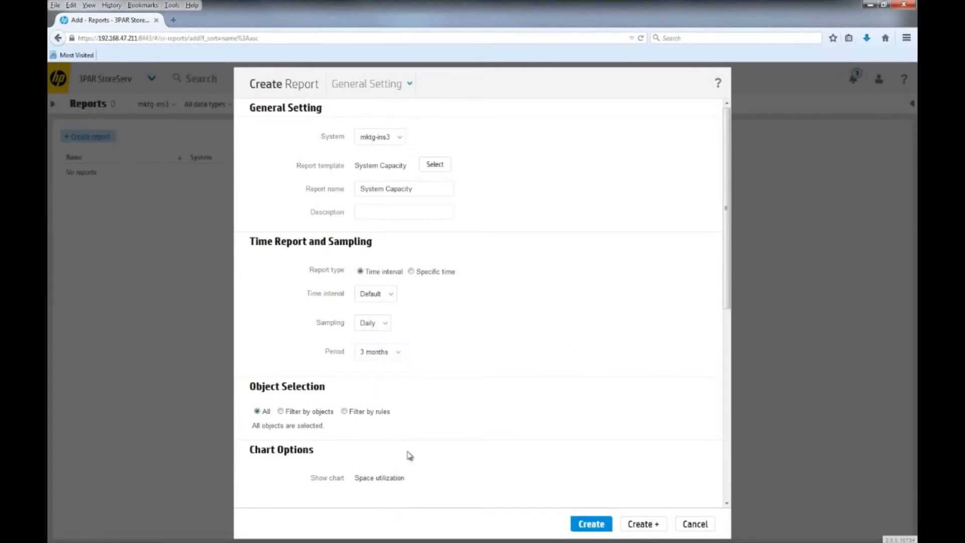
pyautogui.moveTo(725, 311); pyautogui.dragTo(654, 352)
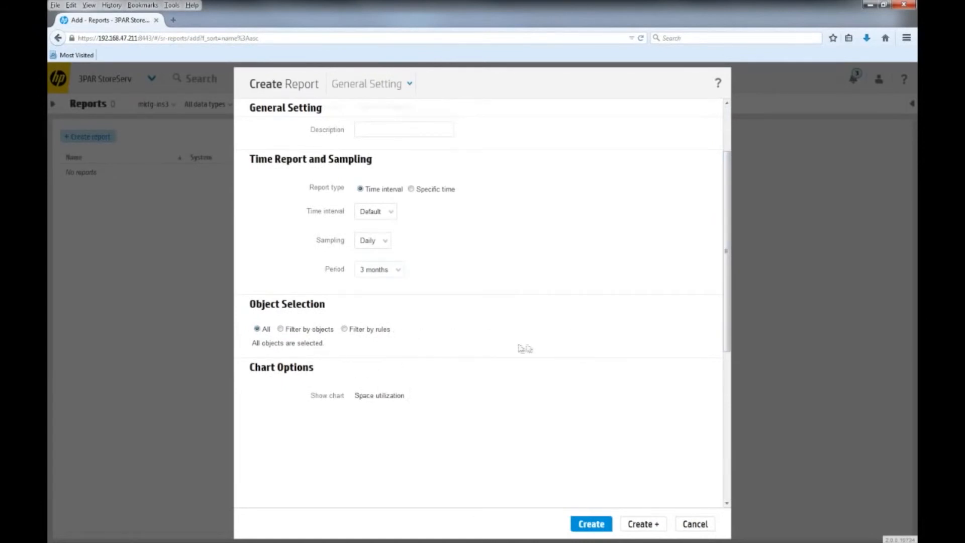
pyautogui.click(598, 525)
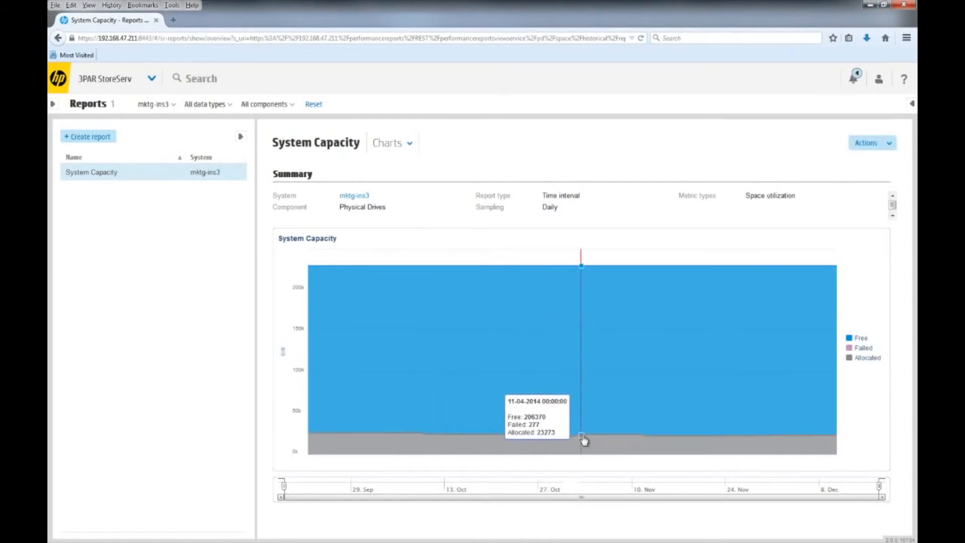
# Examine the per-drive capacity breakdown for Nov 9, 2014 from the System Capacity chart and close it.
pyautogui.click(611, 271)
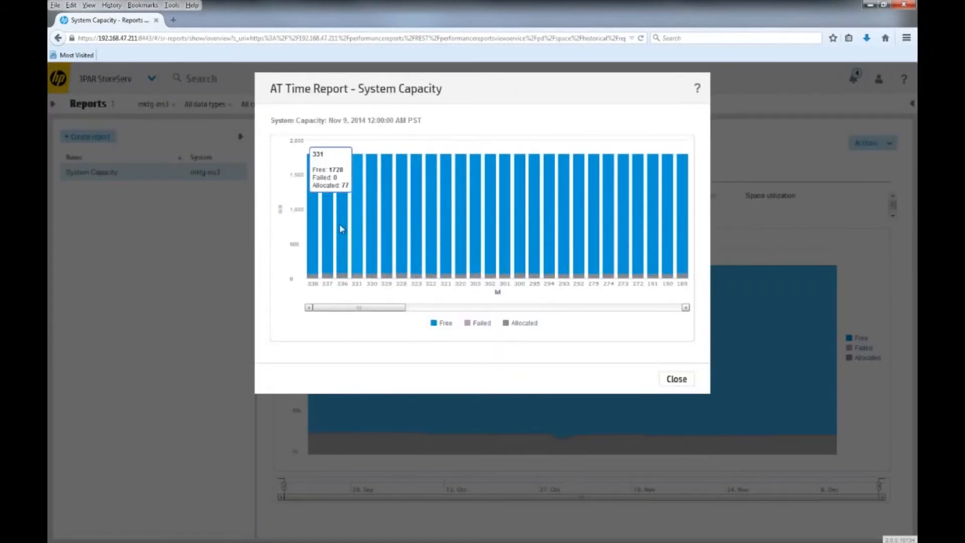
pyautogui.moveTo(340, 307)
pyautogui.mouseDown()
pyautogui.moveTo(502, 309)
pyautogui.moveTo(357, 308)
pyautogui.mouseUp()
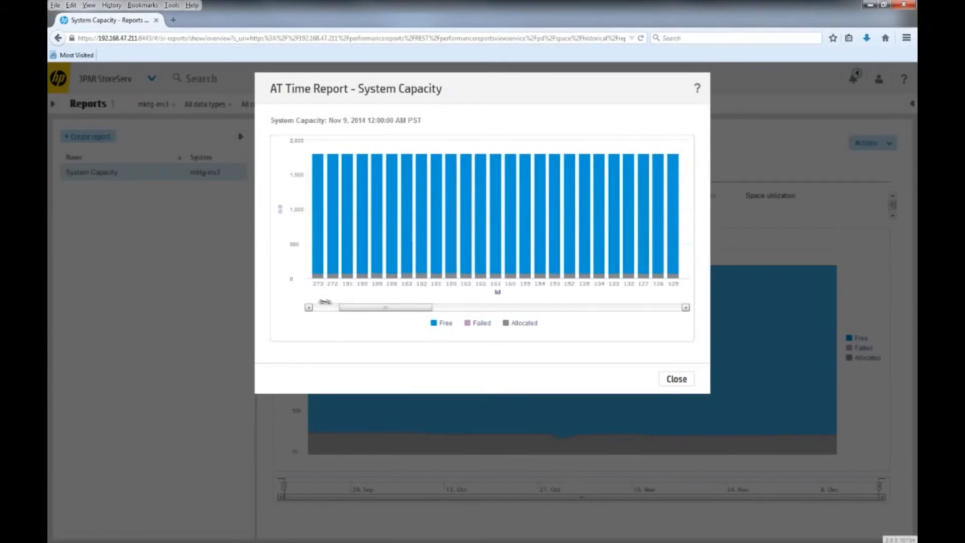
pyautogui.click(684, 381)
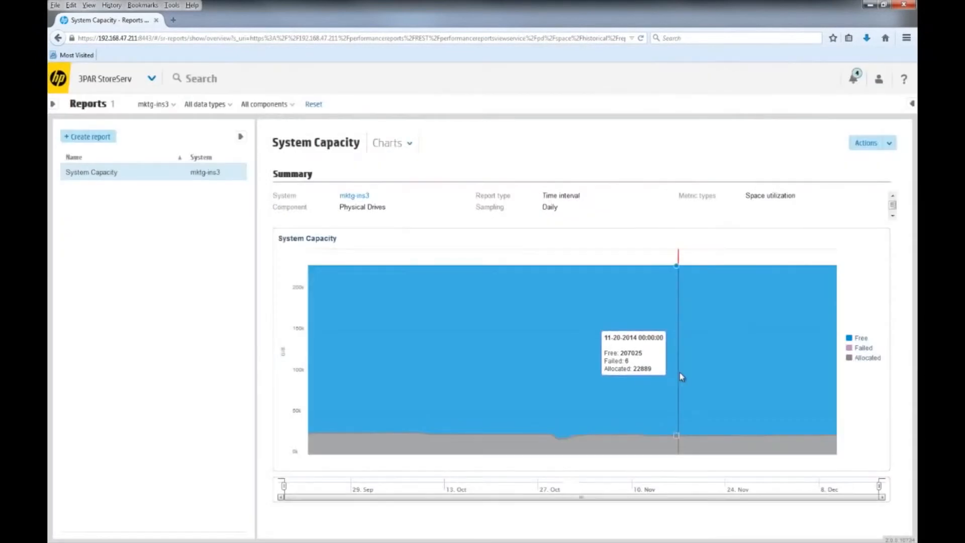
# Hide and restore the Free series and the Allocated series in the System Capacity chart.
pyautogui.click(864, 342)
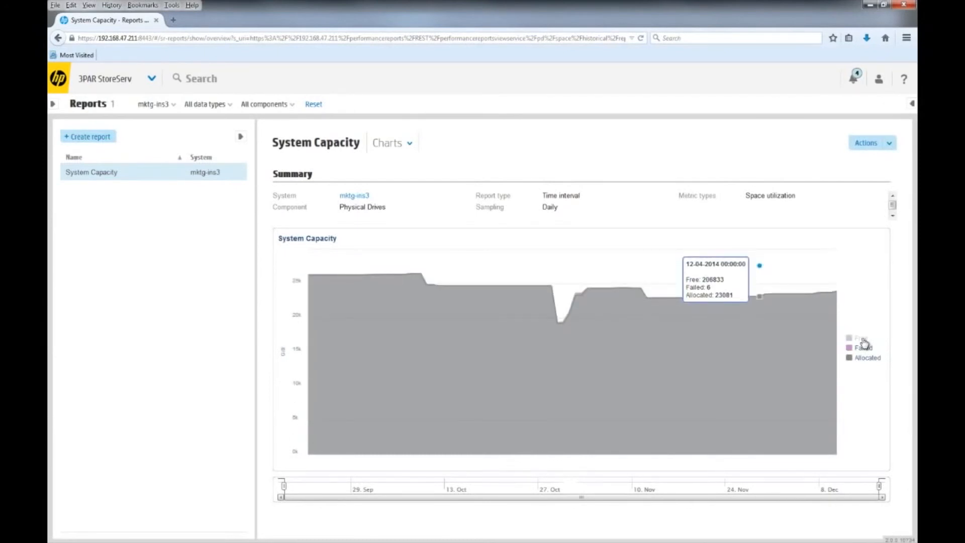
pyautogui.click(862, 340)
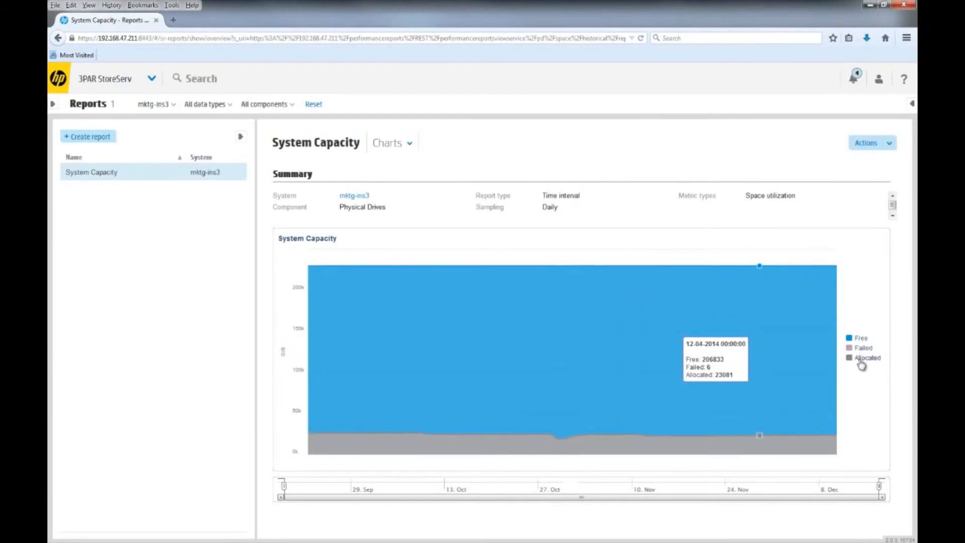
pyautogui.click(861, 360)
pyautogui.click(861, 361)
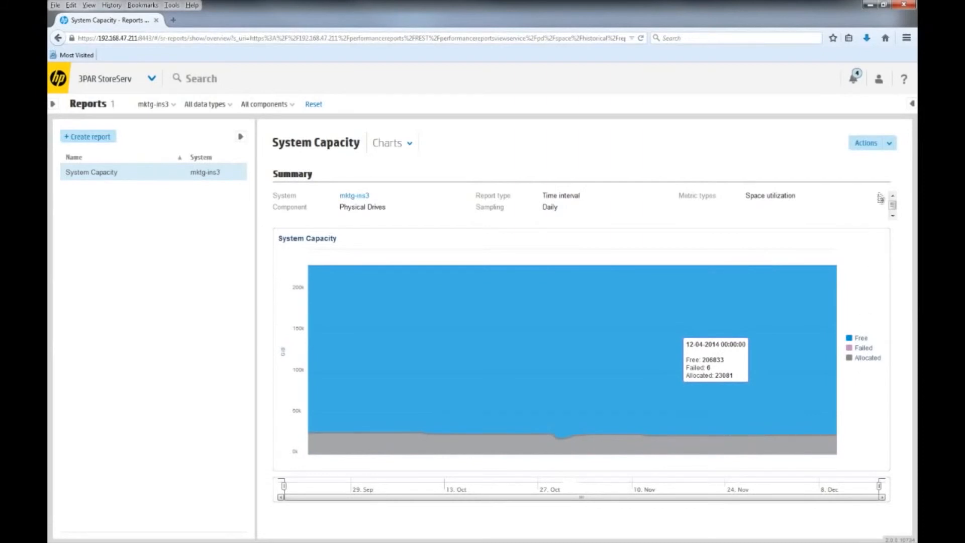
# Edit the System Capacity report to show a specific custom time of 01 December 2014 00:00.
pyautogui.click(893, 147)
pyautogui.click(870, 177)
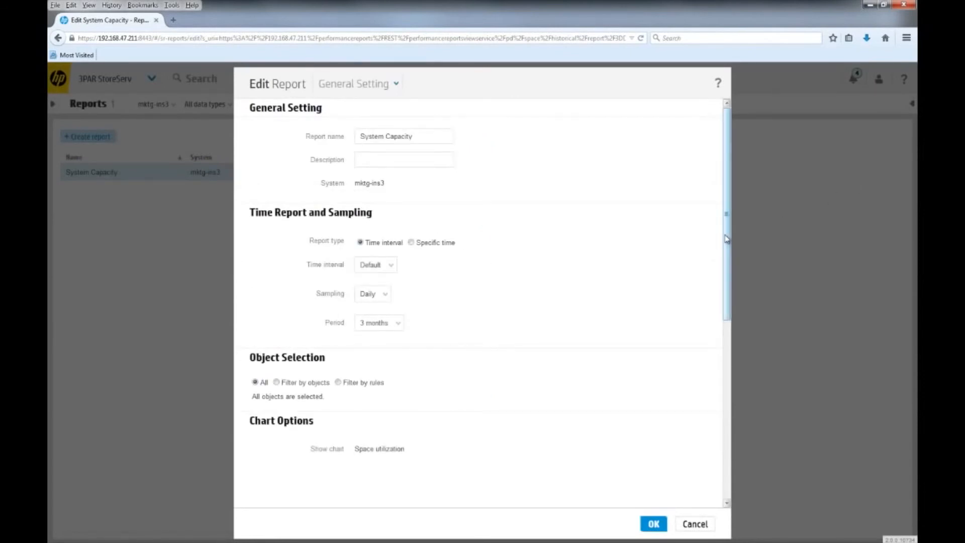
pyautogui.click(412, 243)
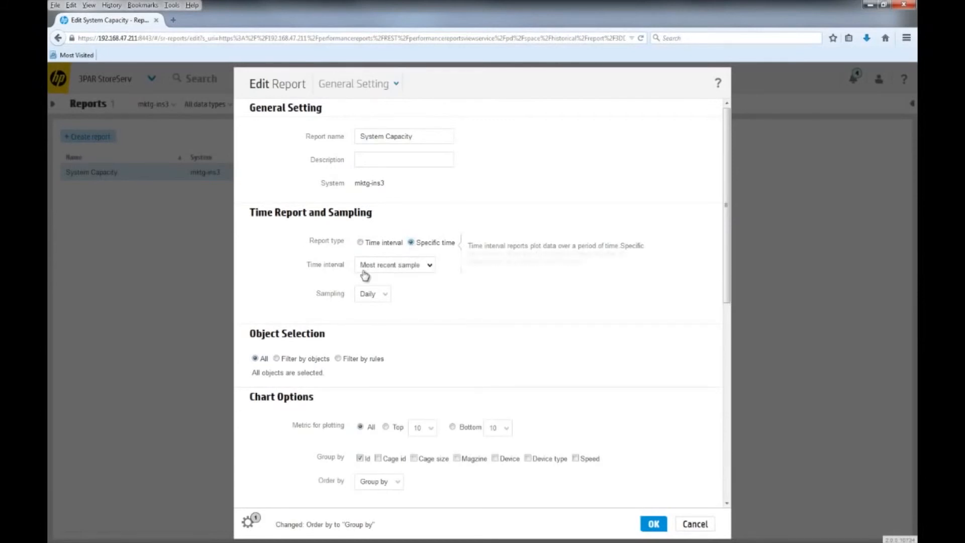
pyautogui.click(434, 270)
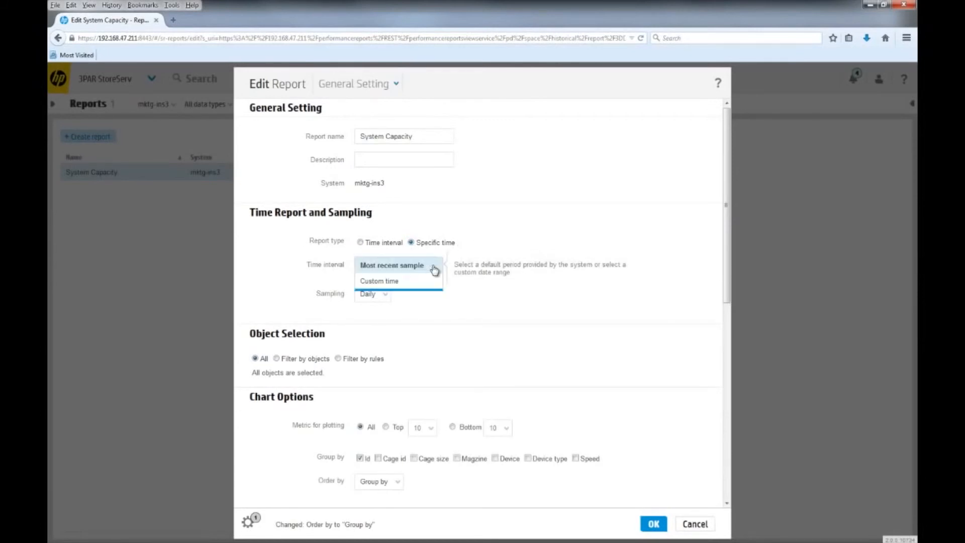
pyautogui.click(395, 285)
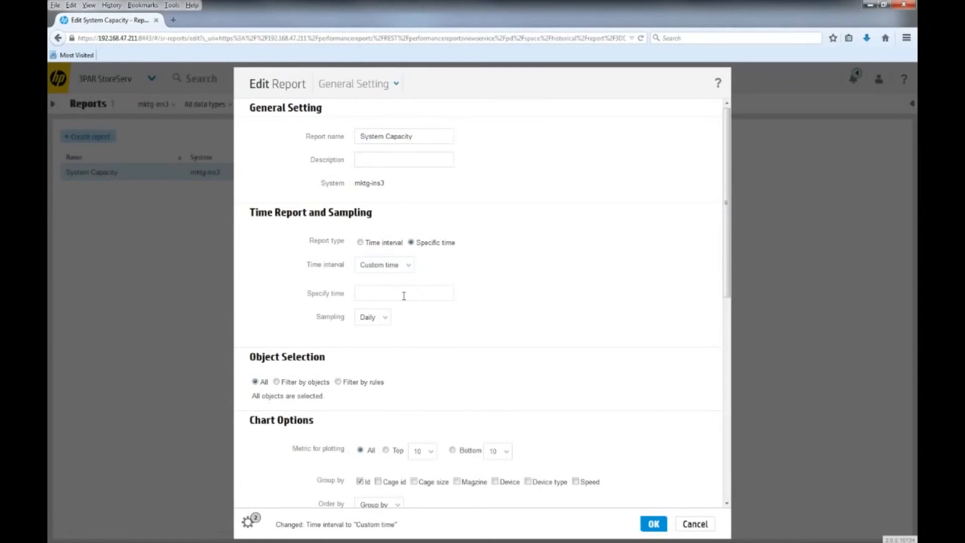
pyautogui.click(404, 296)
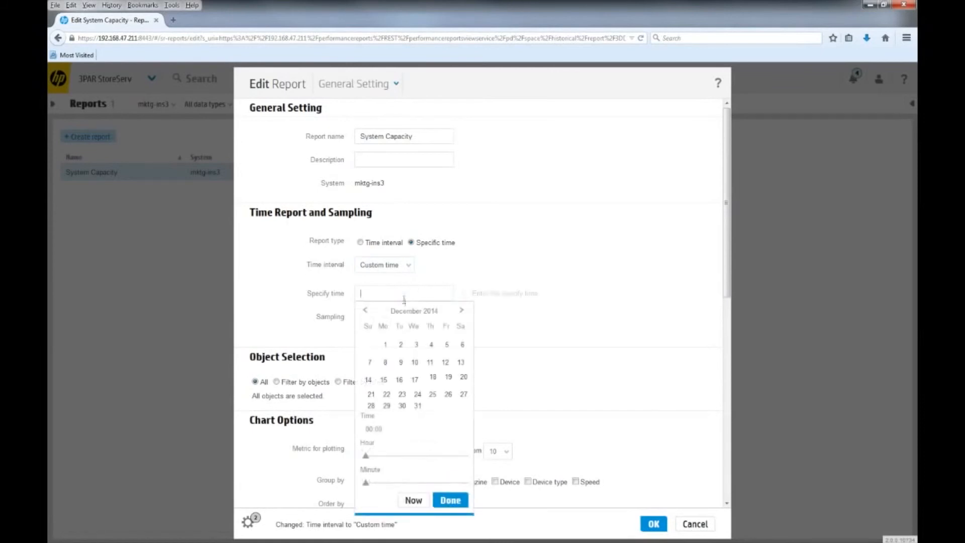
pyautogui.click(386, 345)
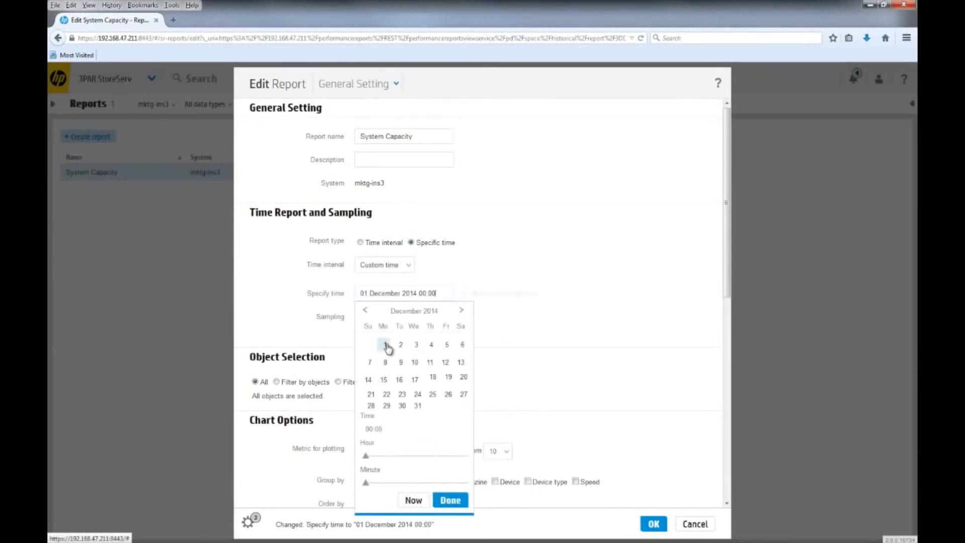
pyautogui.click(450, 501)
# Group the System Capacity chart by device type instead of Id and save the report changes.
pyautogui.scroll(-5, 729, 286)
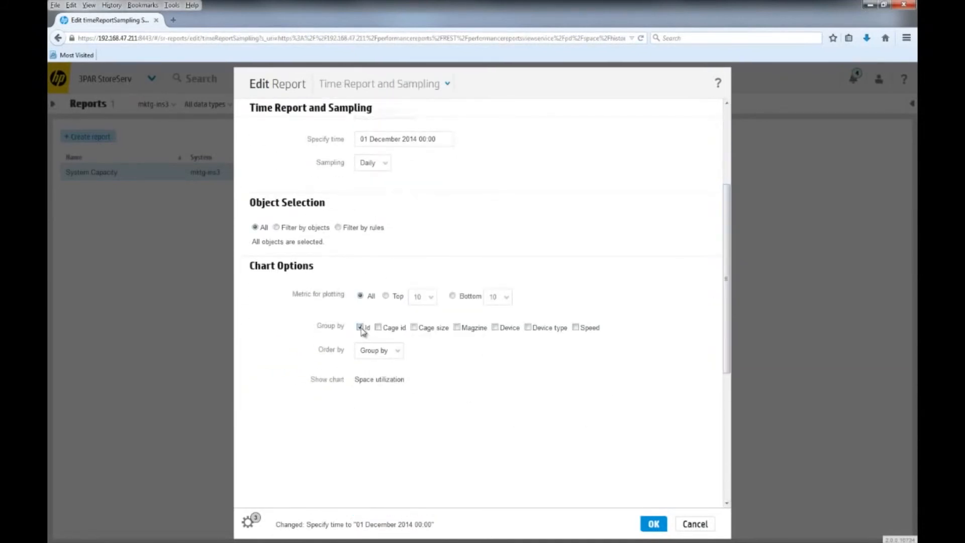
pyautogui.click(360, 328)
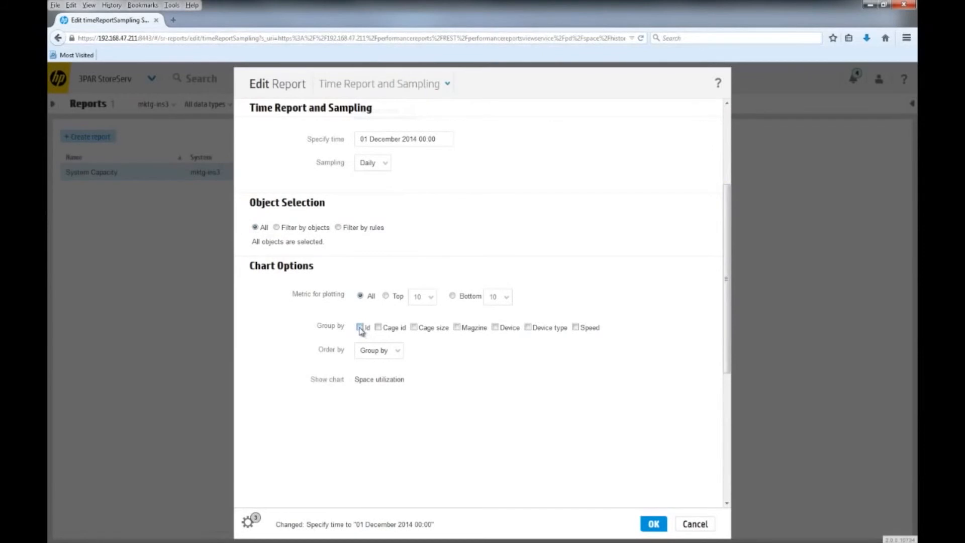
pyautogui.click(529, 327)
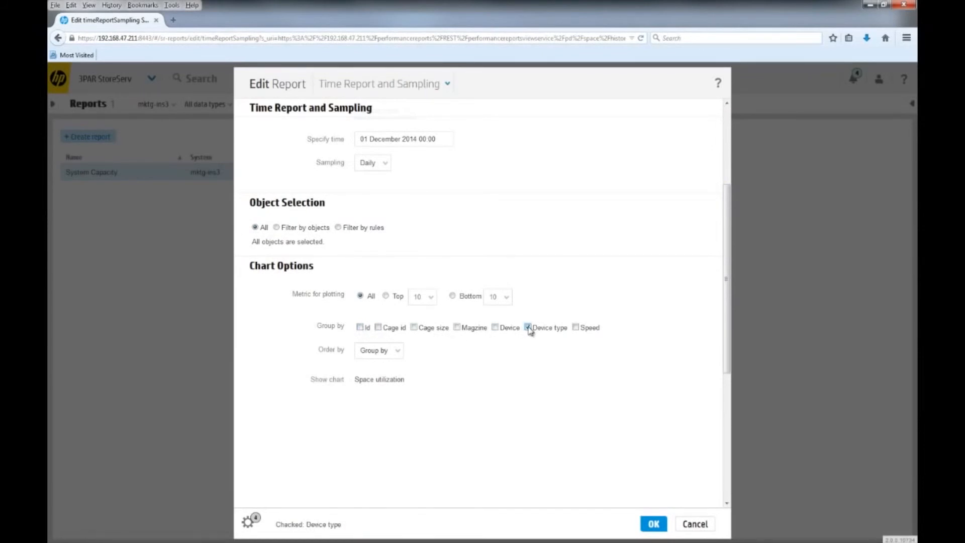
pyautogui.click(655, 525)
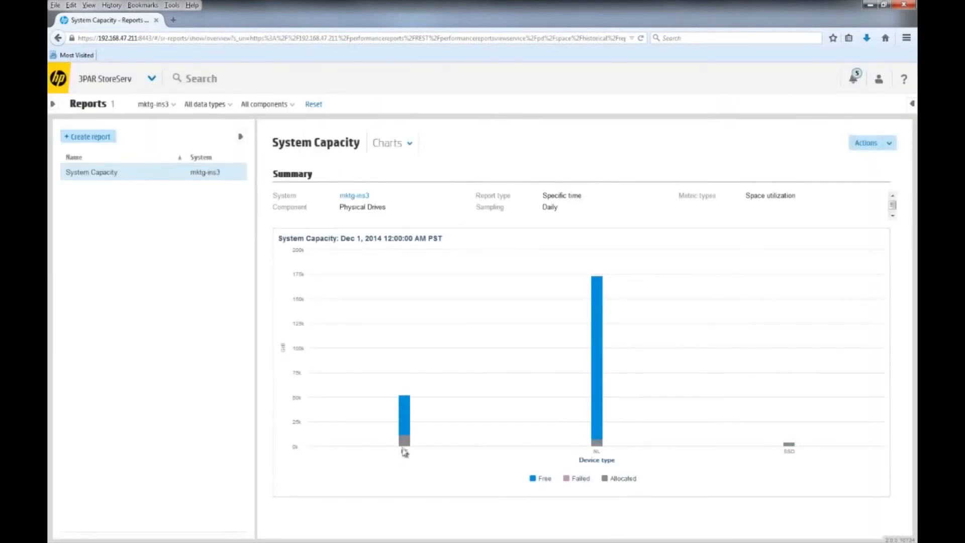
# Examine the capacity values of the NL and SSD device types in the System Capacity chart.
pyautogui.moveTo(584, 447)
pyautogui.moveTo(788, 447)
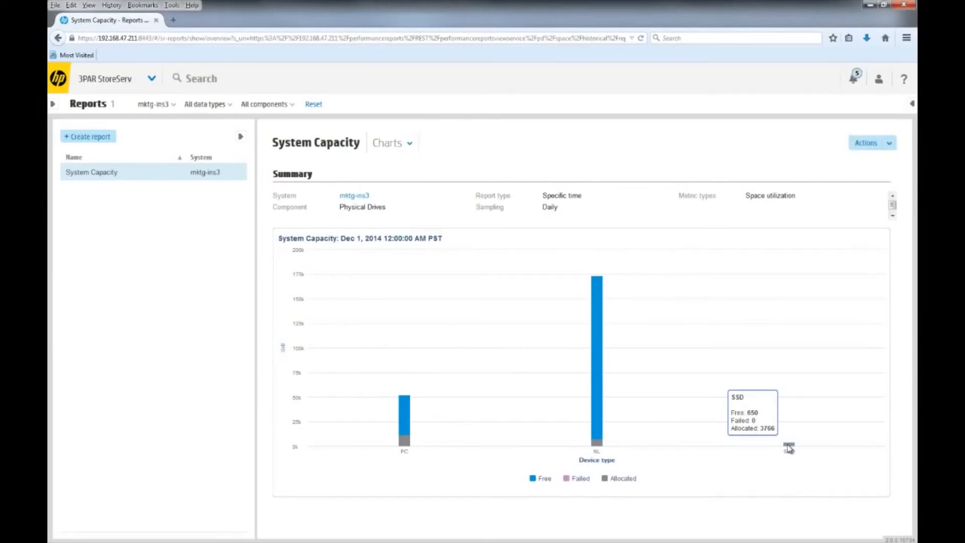
pyautogui.click(918, 377)
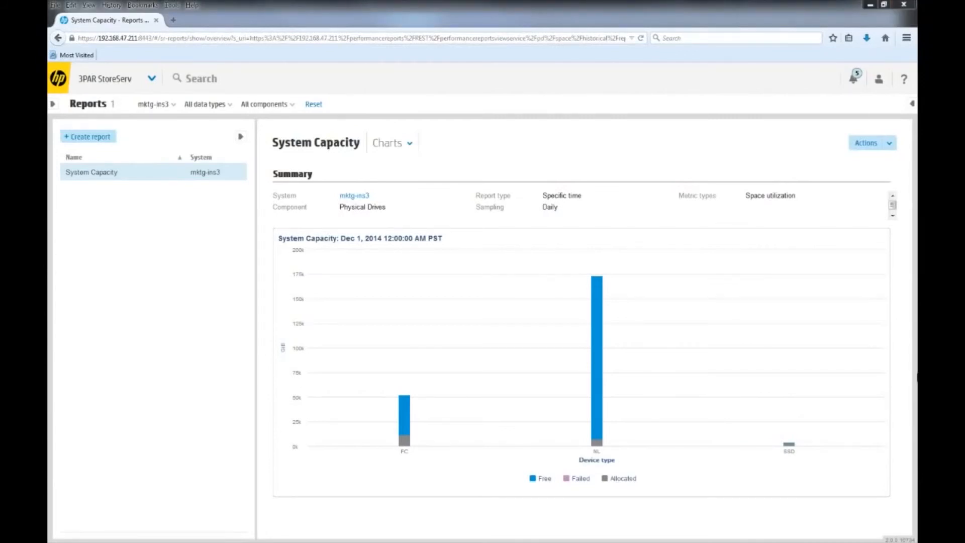
# Start a new report on mktg-ins3 and browse the report templates sorted by category.
pyautogui.click(91, 140)
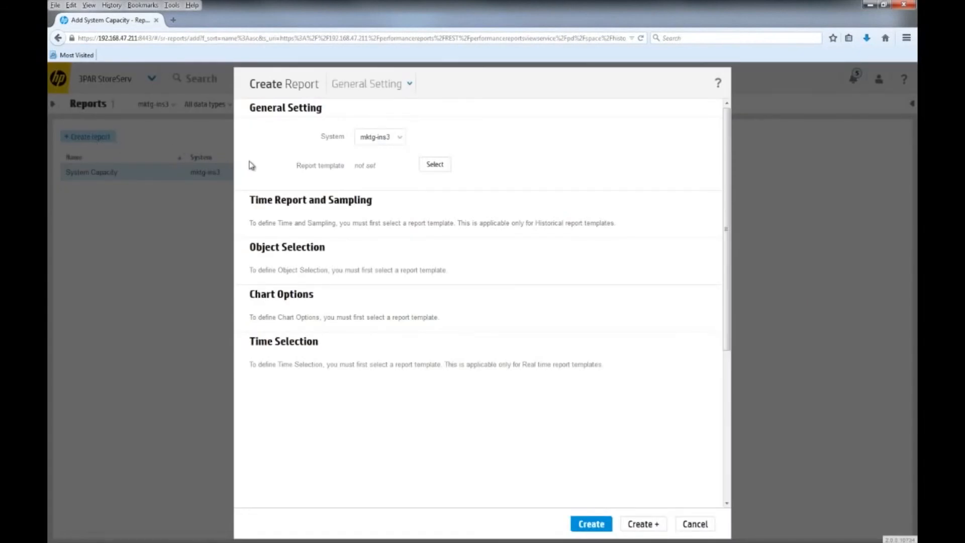
pyautogui.click(435, 164)
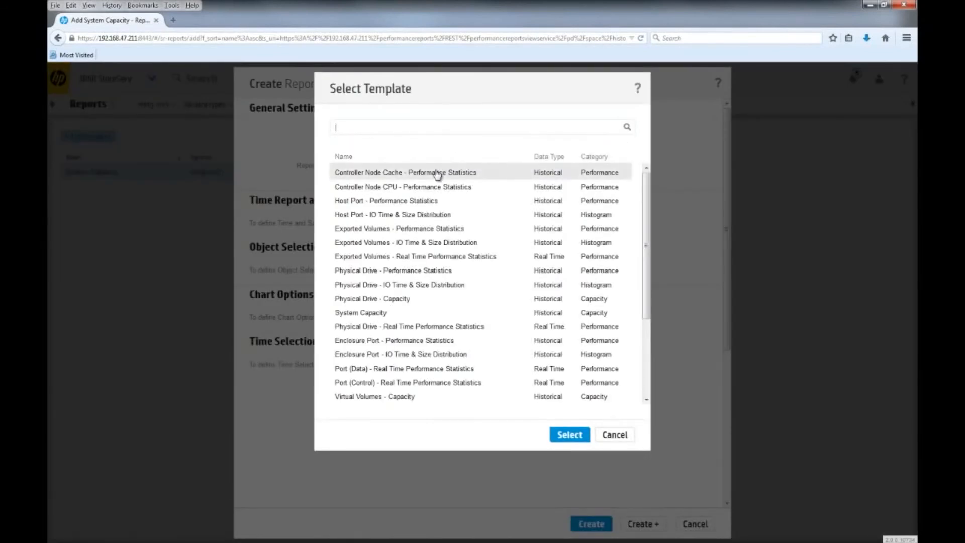
pyautogui.click(598, 158)
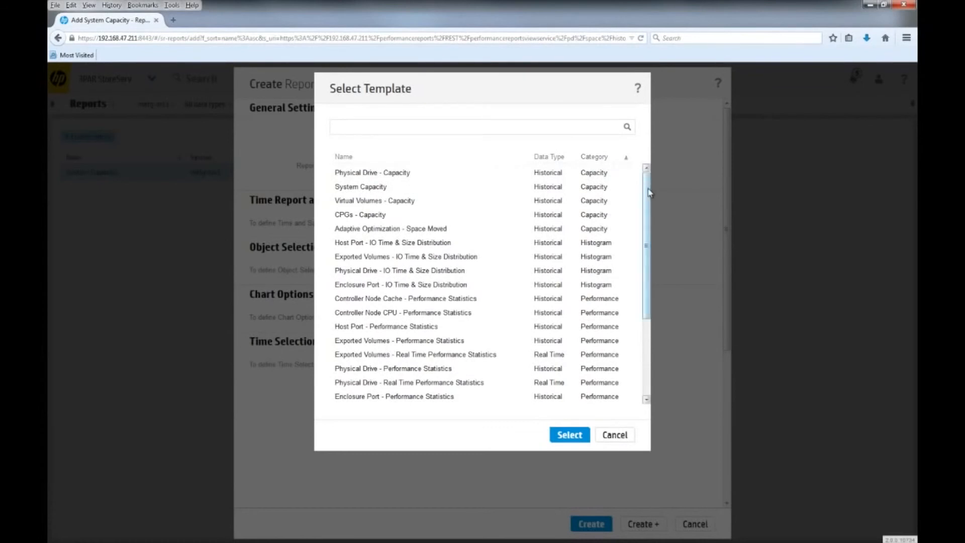
pyautogui.moveTo(651, 191); pyautogui.dragTo(652, 253)
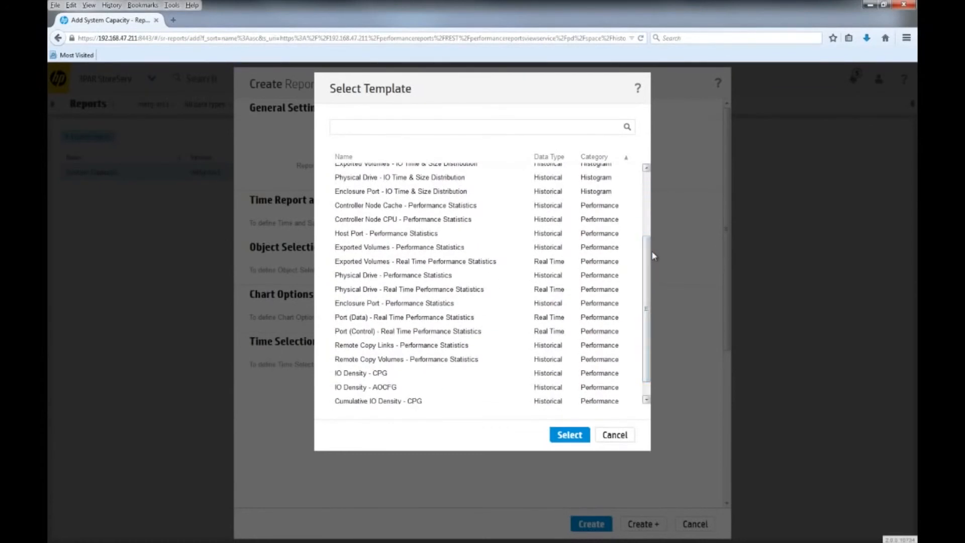
# Search the templates for "host port", choose Host Port - Performance Statistics, and create the Host Port Performance report with hourly sampling over 1 week.
pyautogui.click(468, 128)
pyautogui.write('host port')
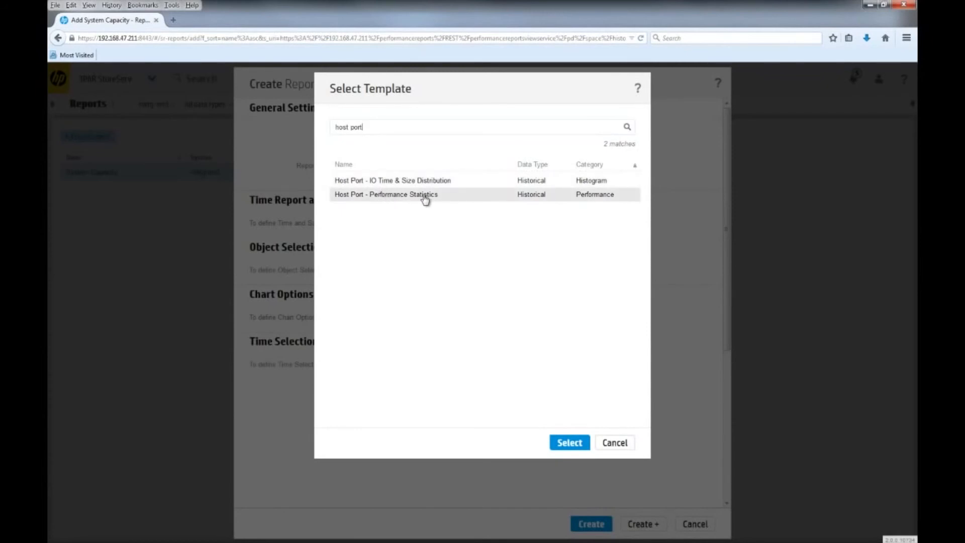
pyautogui.click(570, 442)
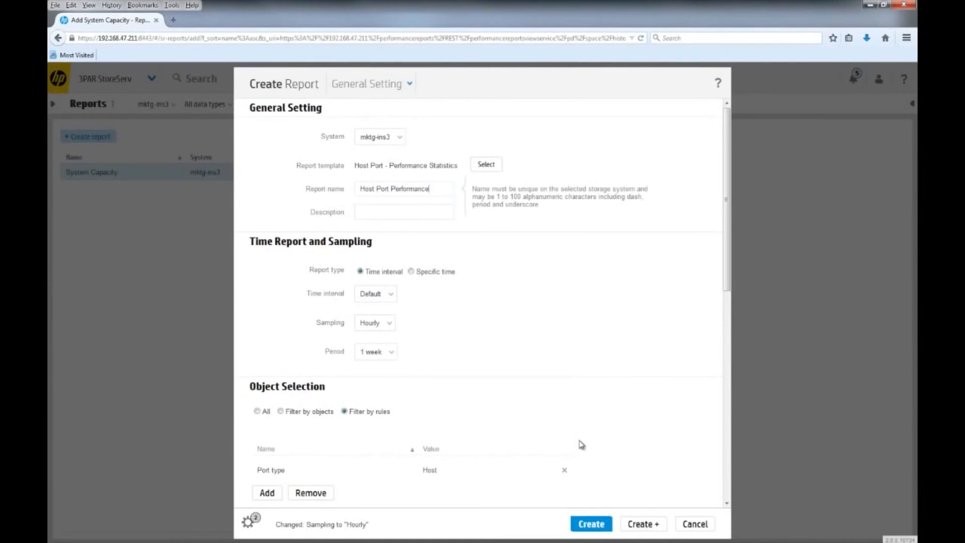
pyautogui.moveTo(727, 273); pyautogui.dragTo(728, 327)
pyautogui.click(592, 524)
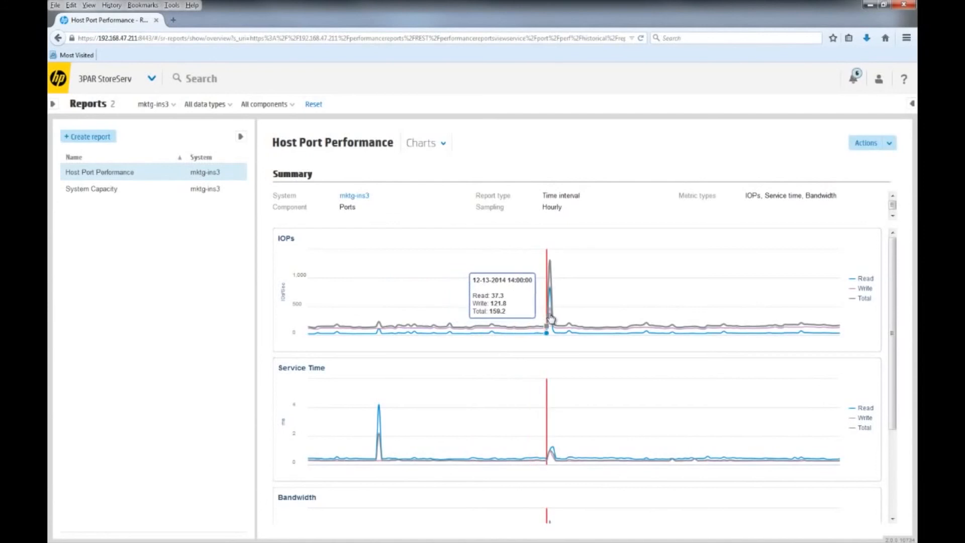
# Examine the per-port IOPs breakdown at the Dec 13, 2014 3:00 PM peak, and hide and restore the Read and Write series in the IOPs chart.
pyautogui.click(550, 267)
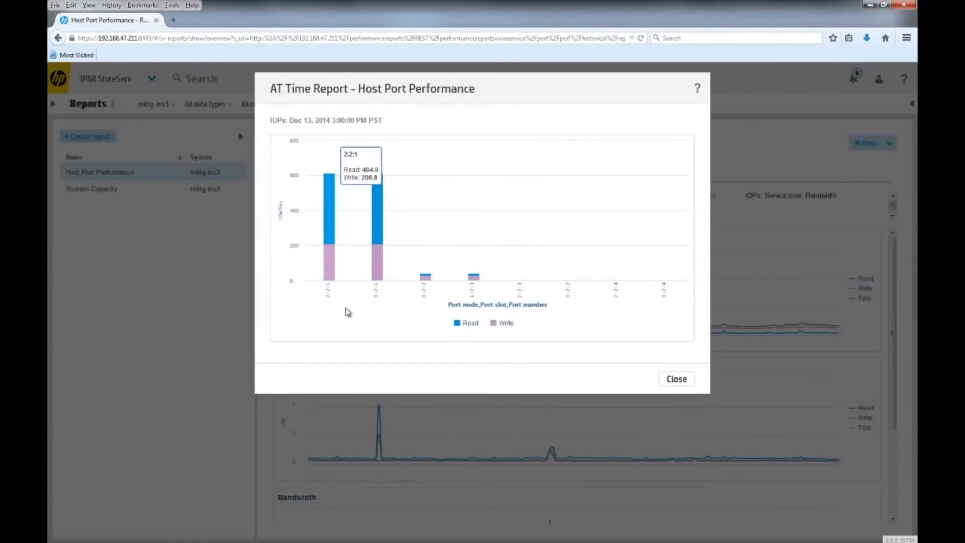
pyautogui.click(677, 378)
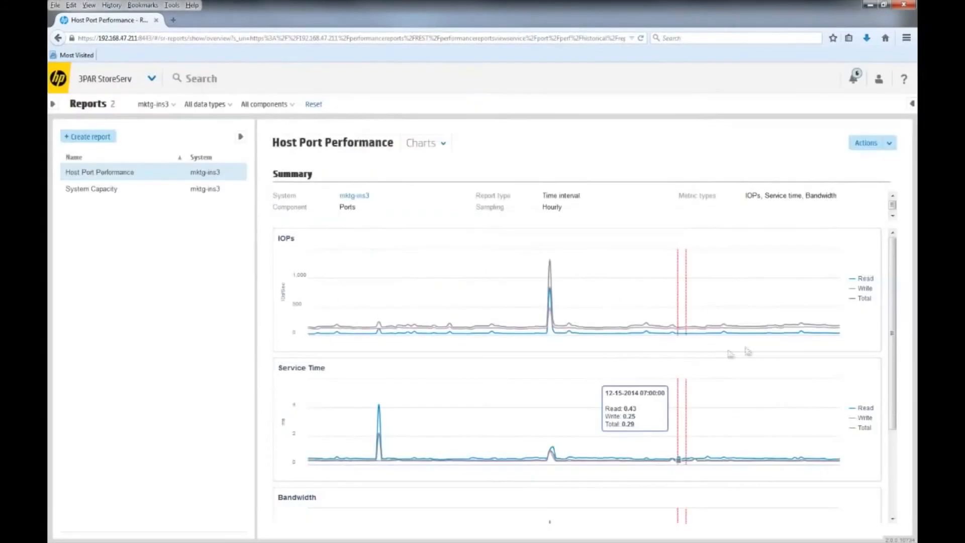
pyautogui.click(871, 281)
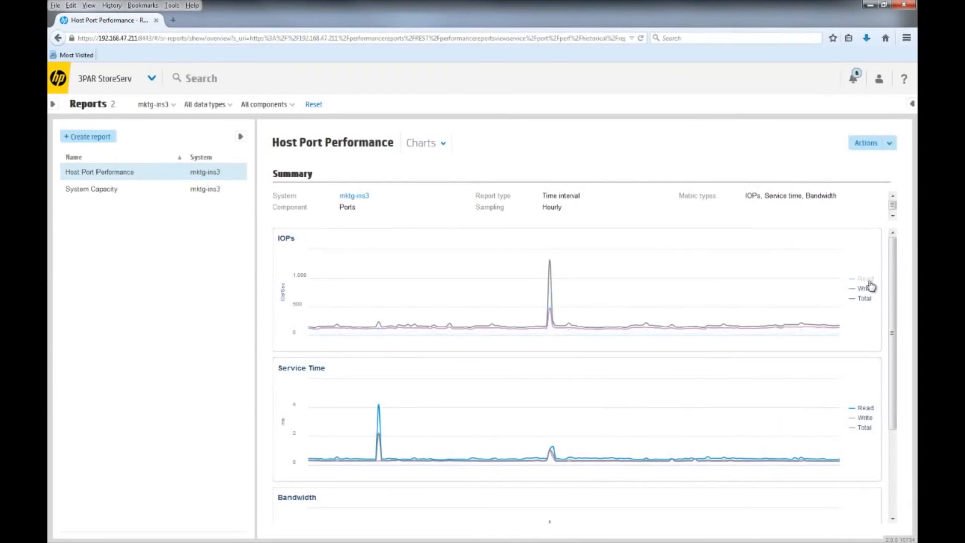
pyautogui.click(865, 290)
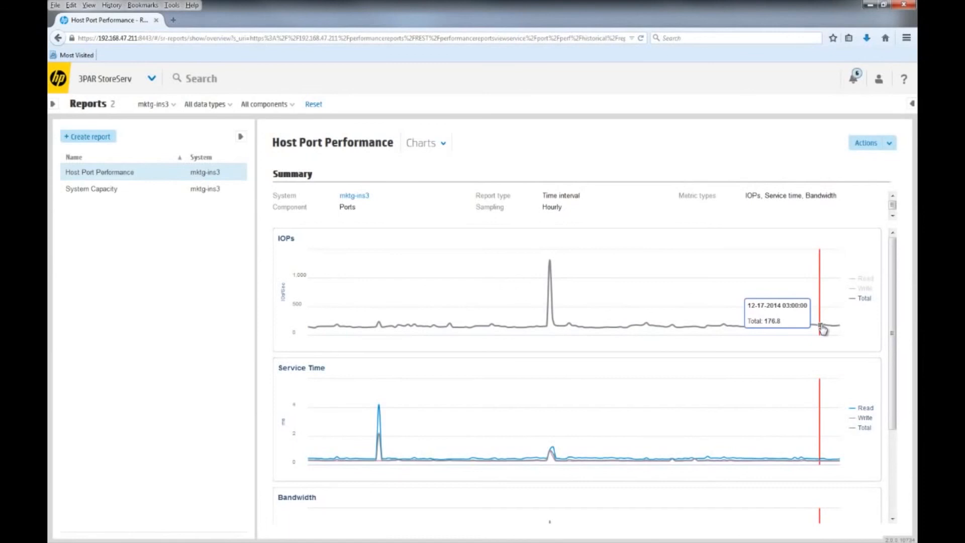
pyautogui.click(865, 290)
pyautogui.click(865, 280)
# Zoom the Host Port Performance charts in on the Dec 13 IOPs peak and examine them through to Bandwidth.
pyautogui.moveTo(521, 281); pyautogui.dragTo(591, 283)
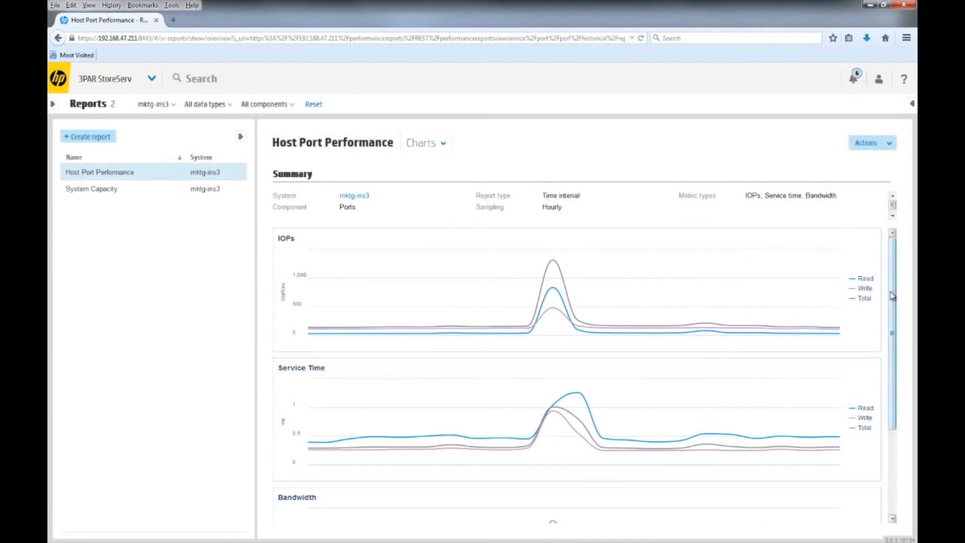
pyautogui.moveTo(892, 296); pyautogui.dragTo(887, 396)
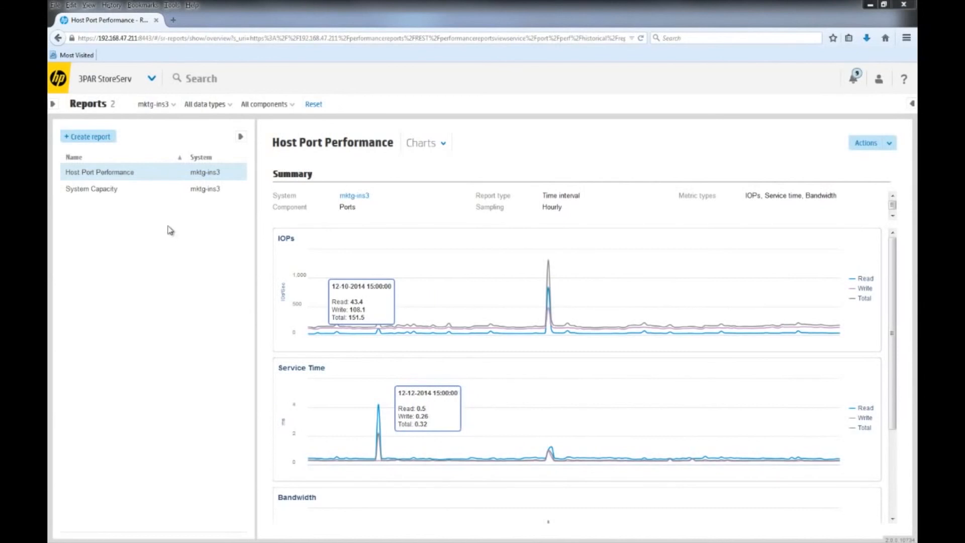
# Start creating another report alongside Host Port Performance and System Capacity.
pyautogui.click(94, 143)
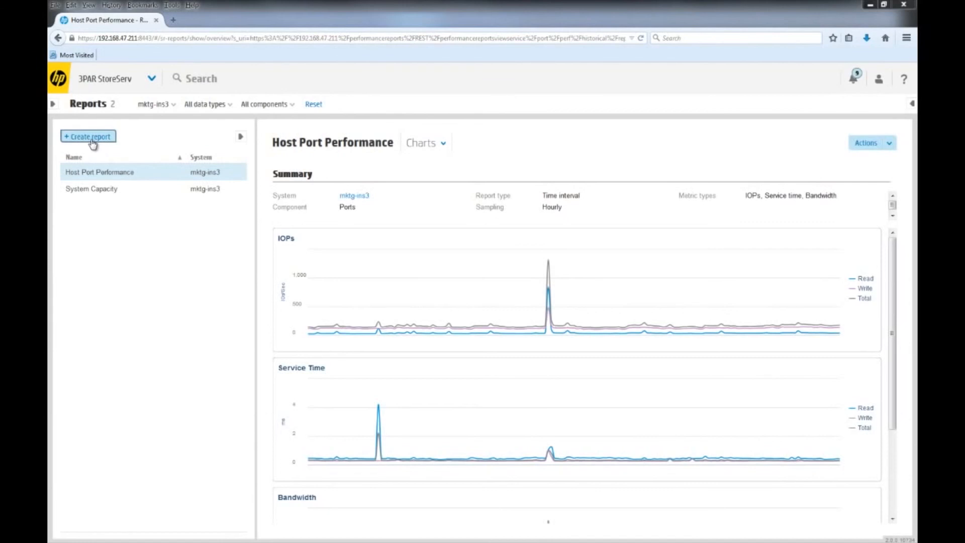